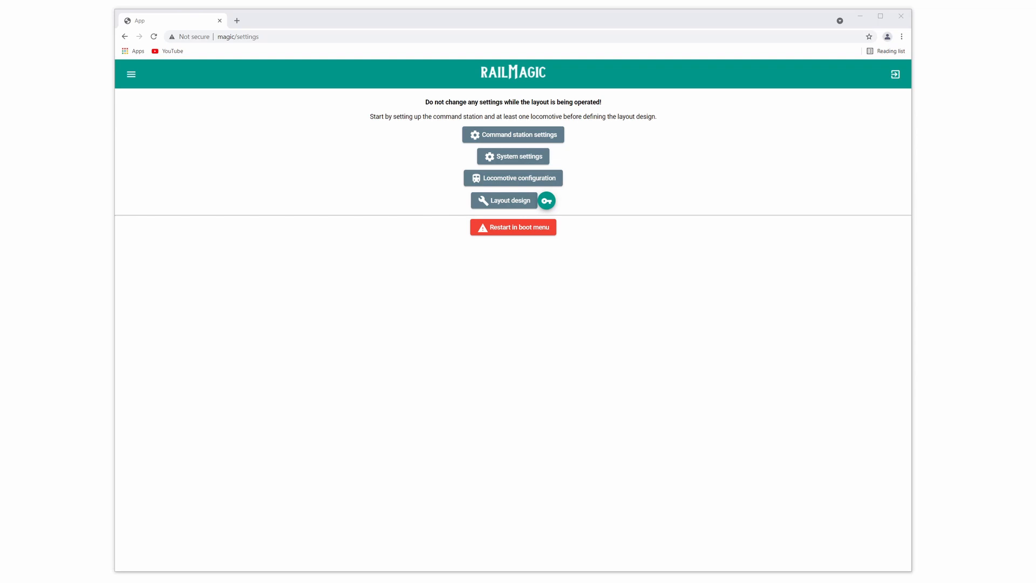
# - Start a new blank layout design using the Tracker ID 1 locomotive for measuring, and launch the layout designer
pyautogui.click(509, 207)
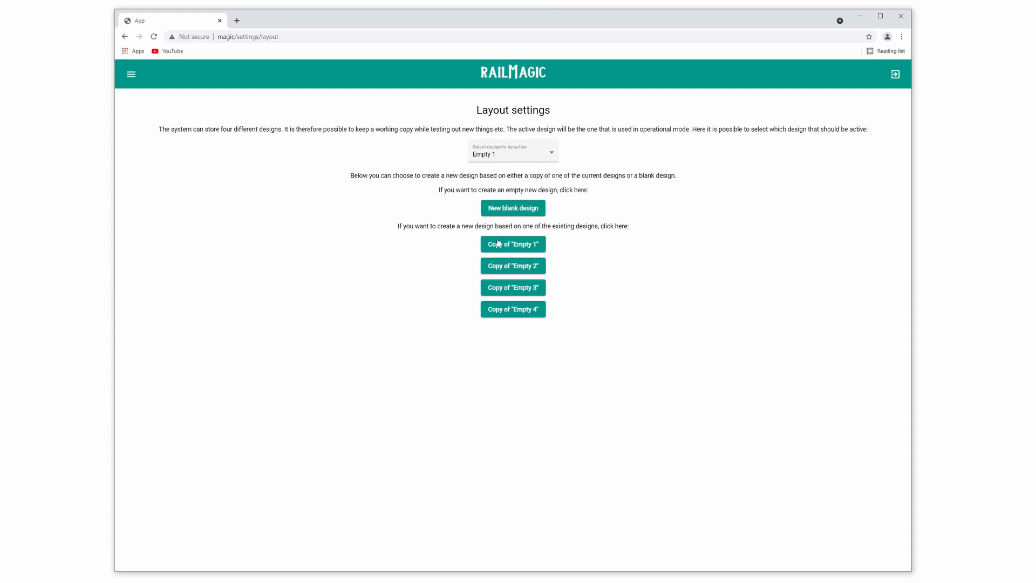
pyautogui.click(504, 210)
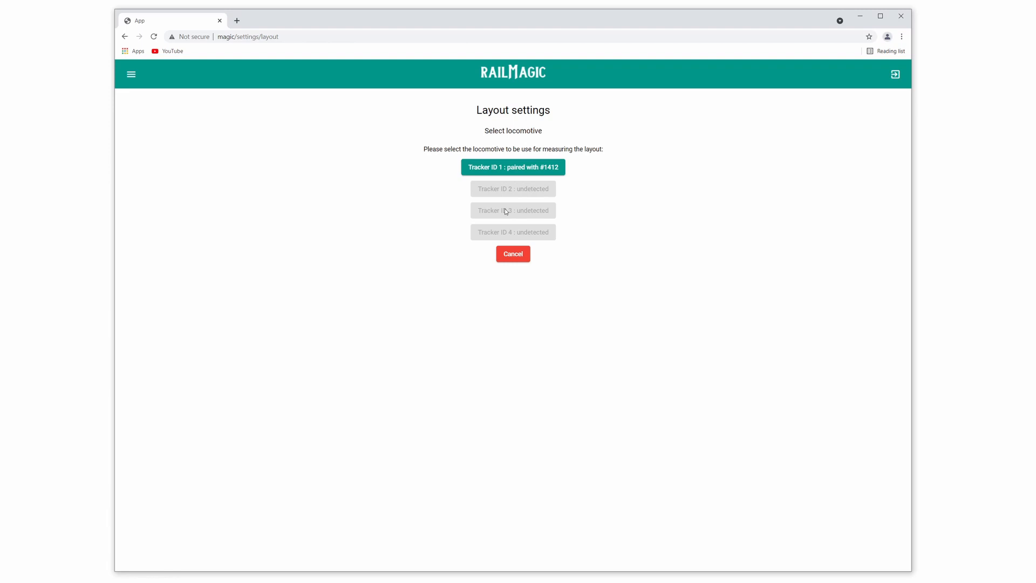
pyautogui.click(508, 168)
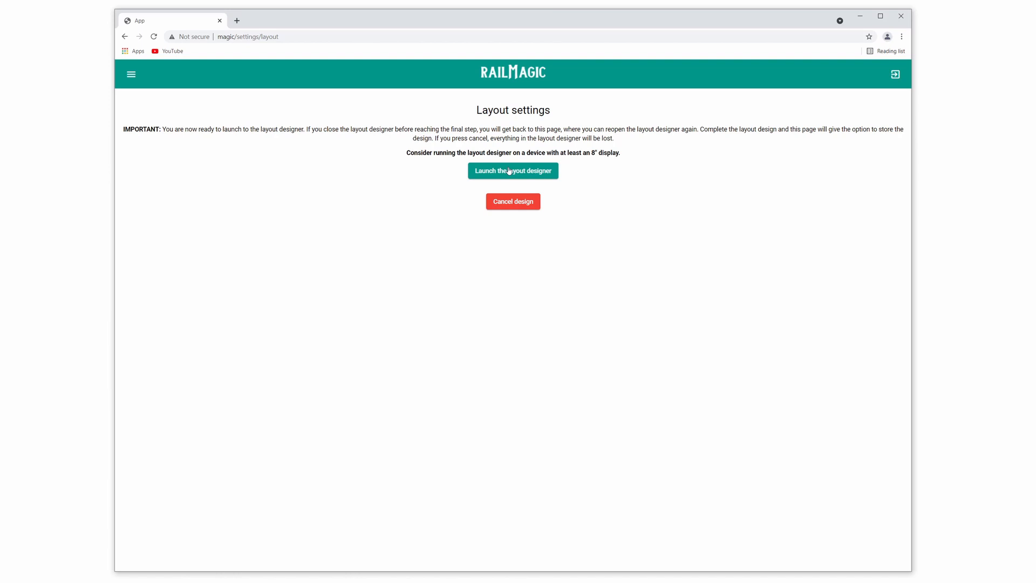
pyautogui.click(509, 171)
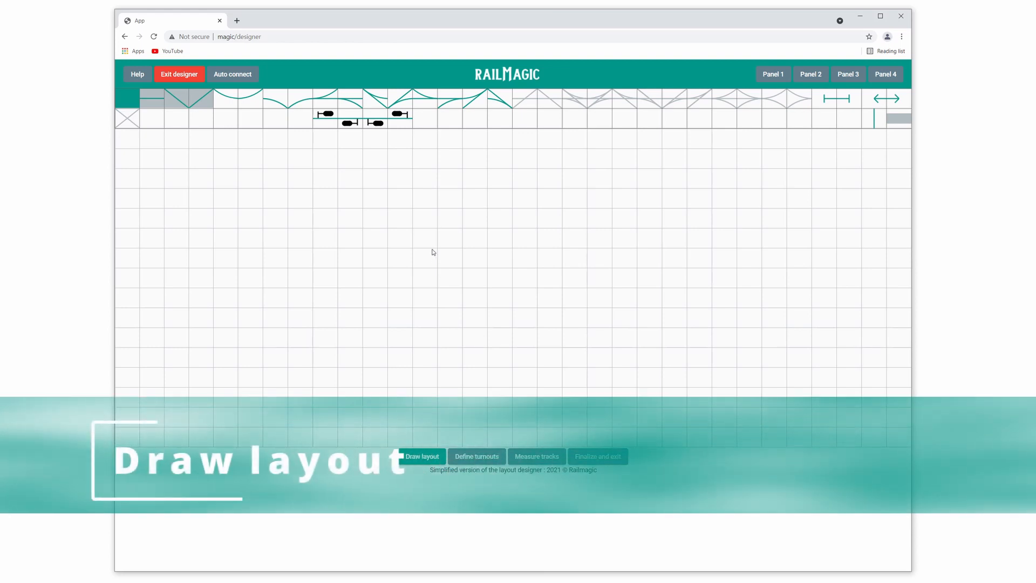
# - Place two right-facing turnouts two cells apart on the same row, the first branching upward and the second cycled to branch downward
pyautogui.click(329, 101)
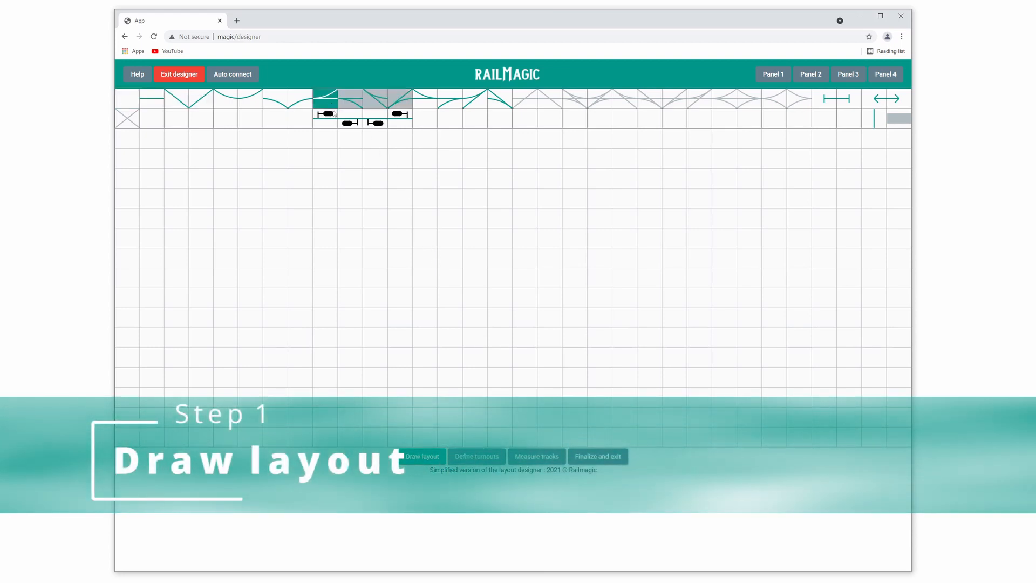
pyautogui.click(324, 237)
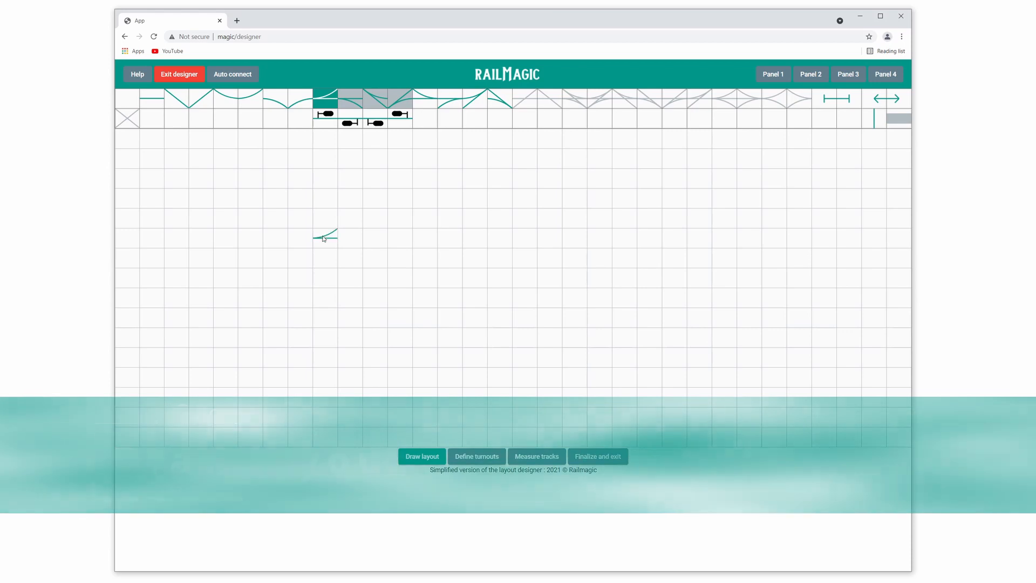
pyautogui.click(374, 239)
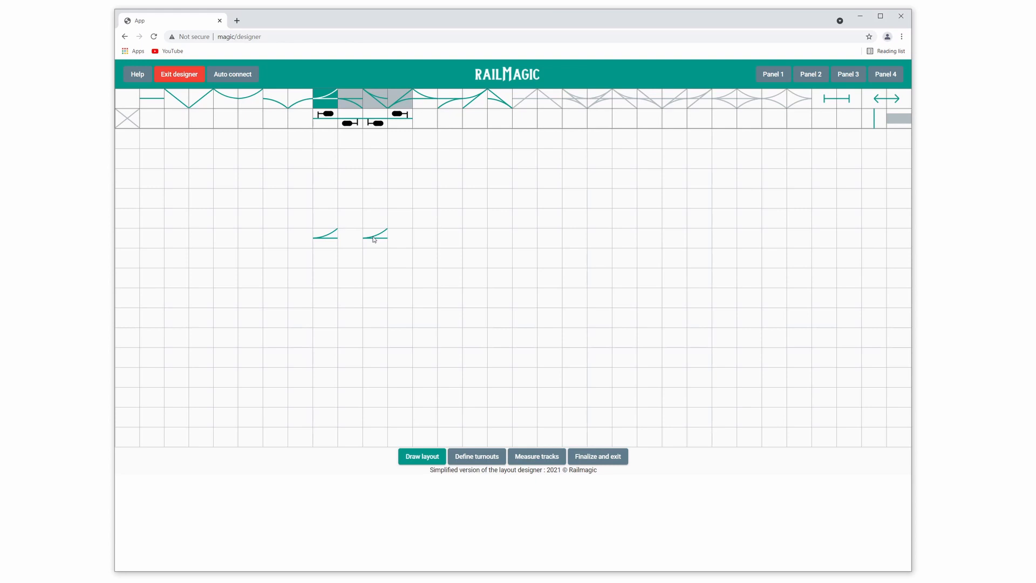
pyautogui.click(373, 239)
pyautogui.click(373, 239)
pyautogui.click(373, 239)
pyautogui.click(373, 239)
pyautogui.click(374, 239)
# - Add curves for the upper branch and the lower siding, place an end stop left of the turnouts, and auto-connect the tracks
pyautogui.click(234, 103)
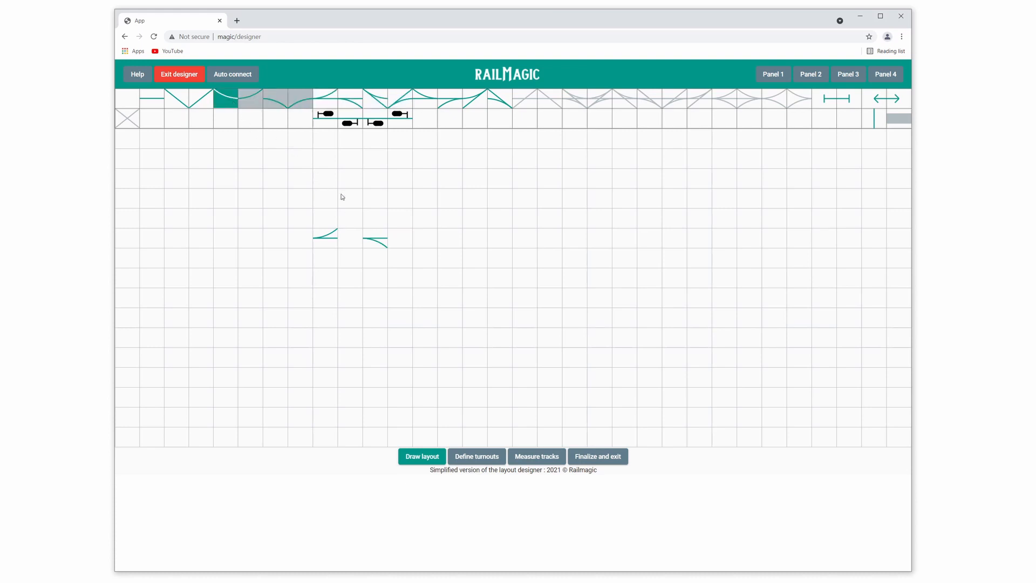
pyautogui.click(430, 282)
pyautogui.click(301, 100)
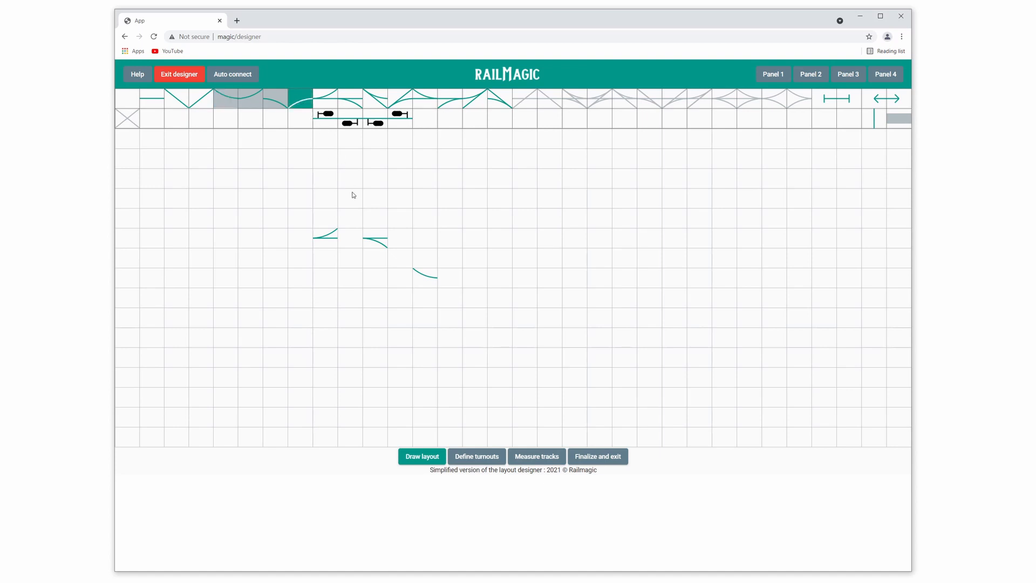
pyautogui.click(351, 222)
pyautogui.click(818, 103)
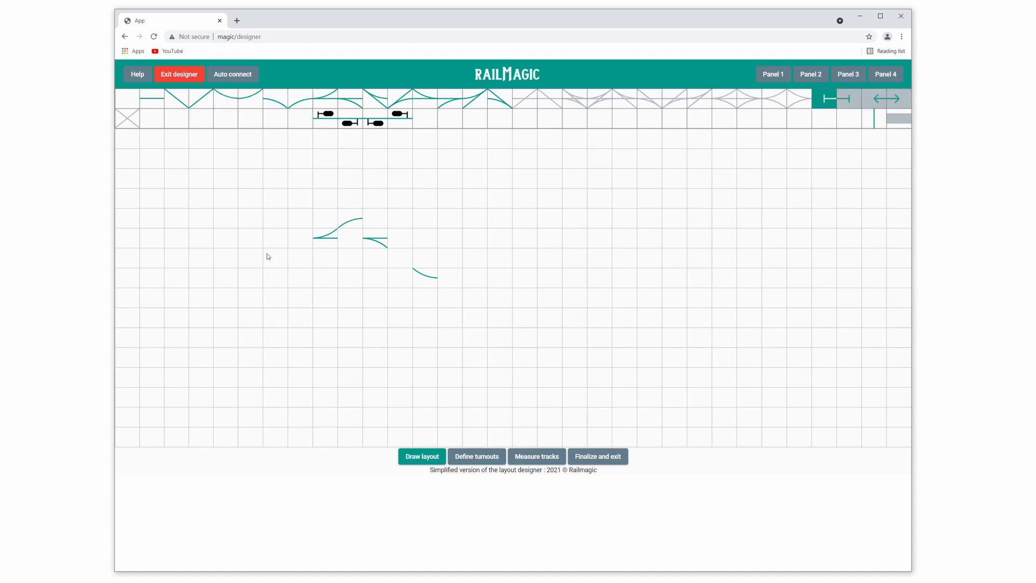
pyautogui.click(225, 241)
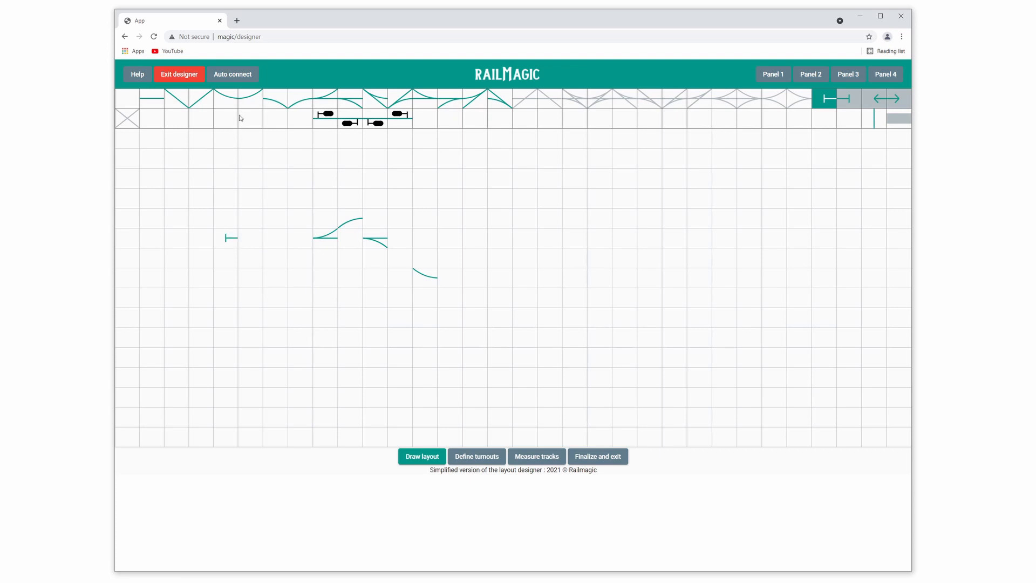
pyautogui.click(245, 76)
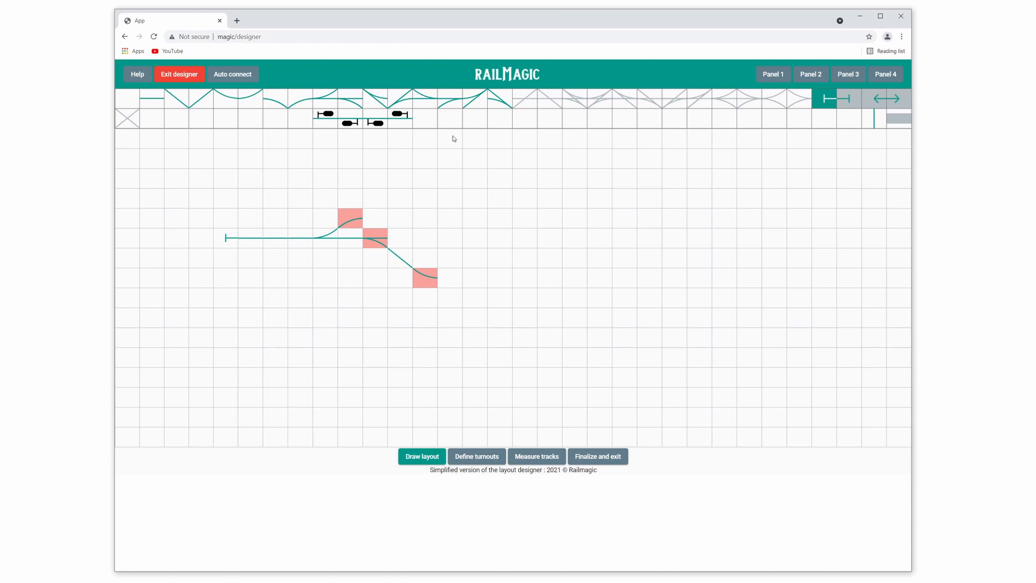
# - Close the upper passing loop with a left-facing turnout on the main track and a descending curve, and auto-connect them
pyautogui.click(429, 99)
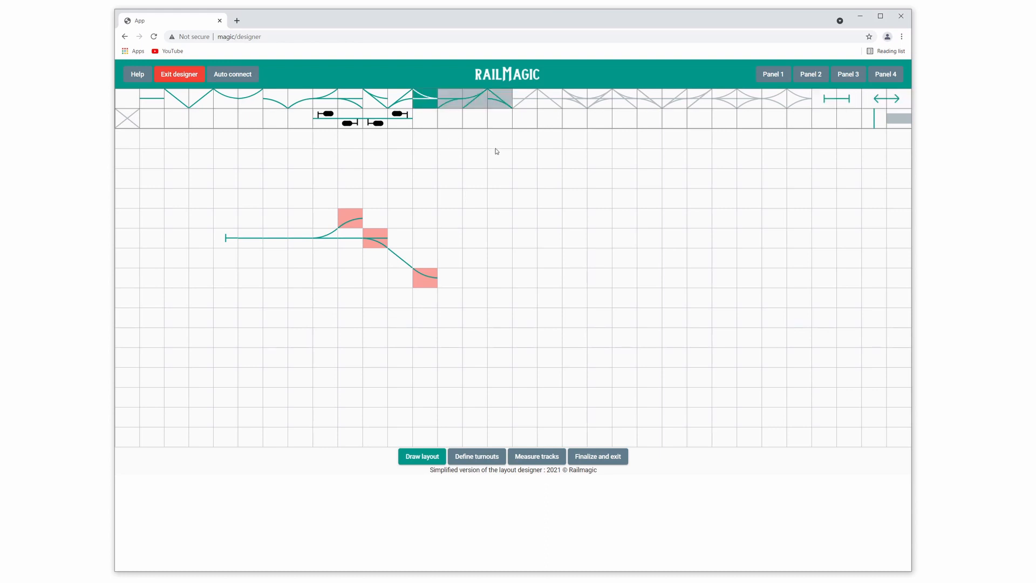
pyautogui.click(599, 239)
pyautogui.click(280, 103)
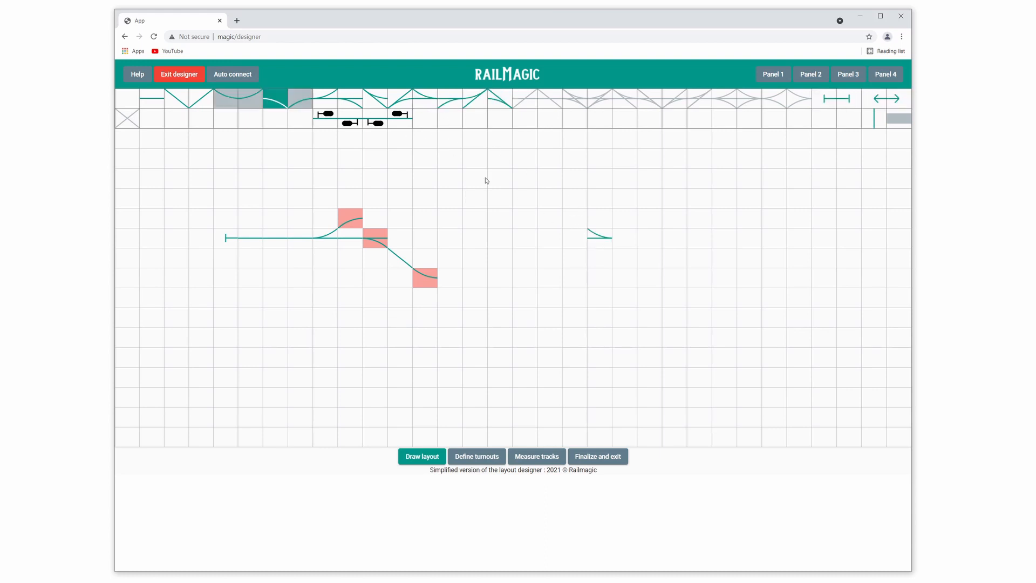
pyautogui.click(573, 221)
pyautogui.click(245, 75)
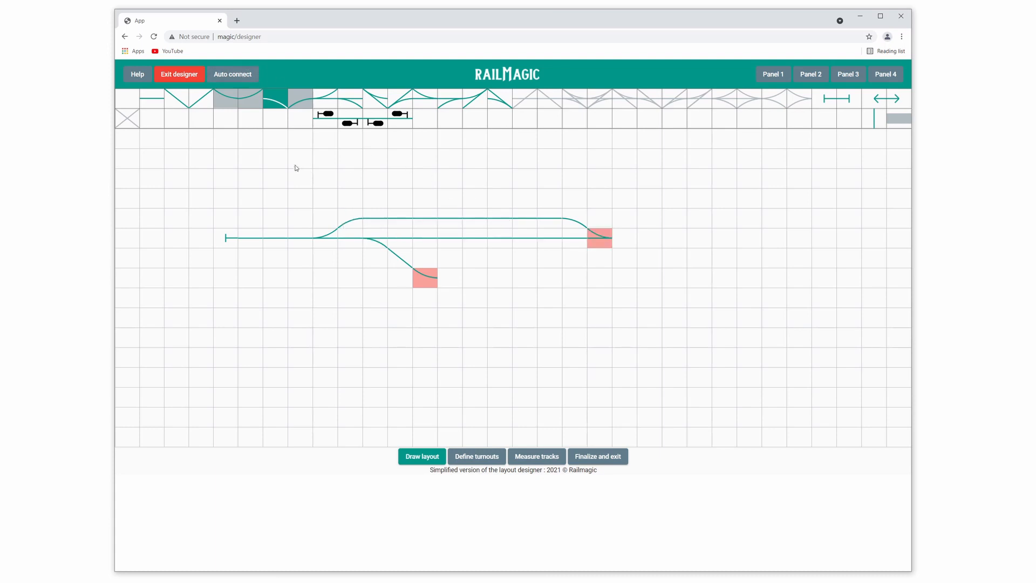
# - Add a signal beneath the passing loop's upper track and draw a three-cell platform between the main track and the lower siding
pyautogui.click(161, 102)
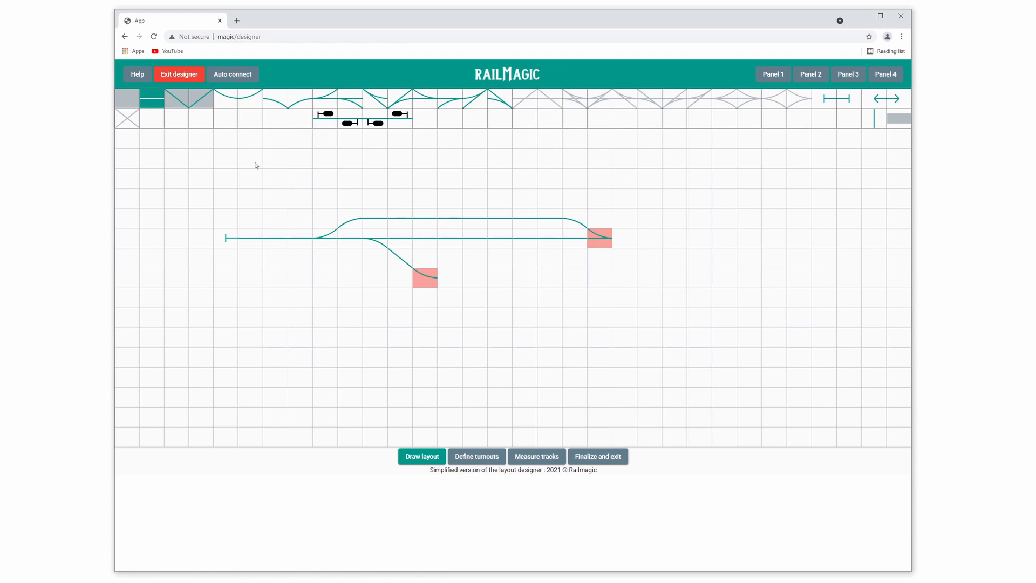
pyautogui.click(347, 122)
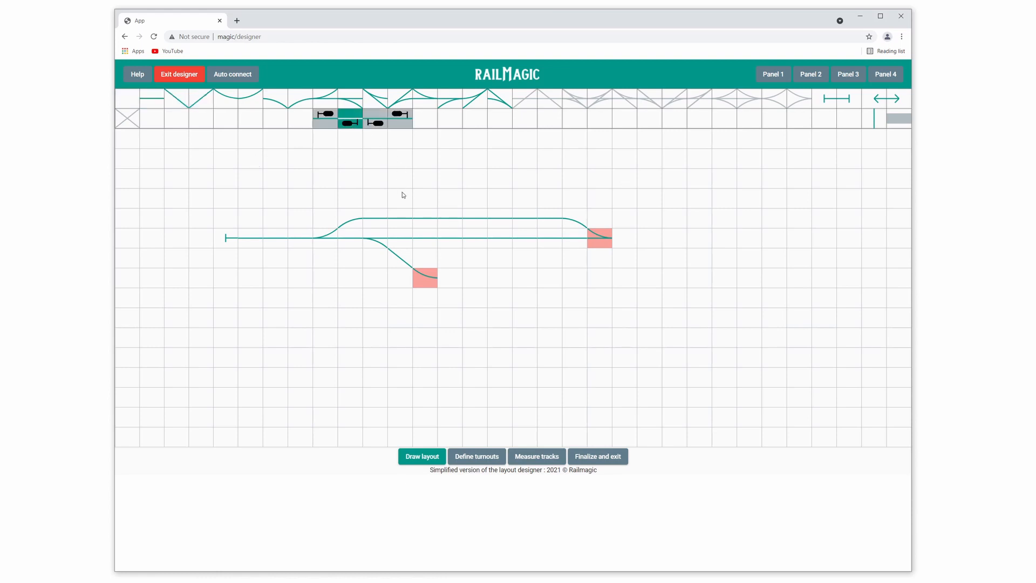
pyautogui.click(446, 220)
pyautogui.click(897, 119)
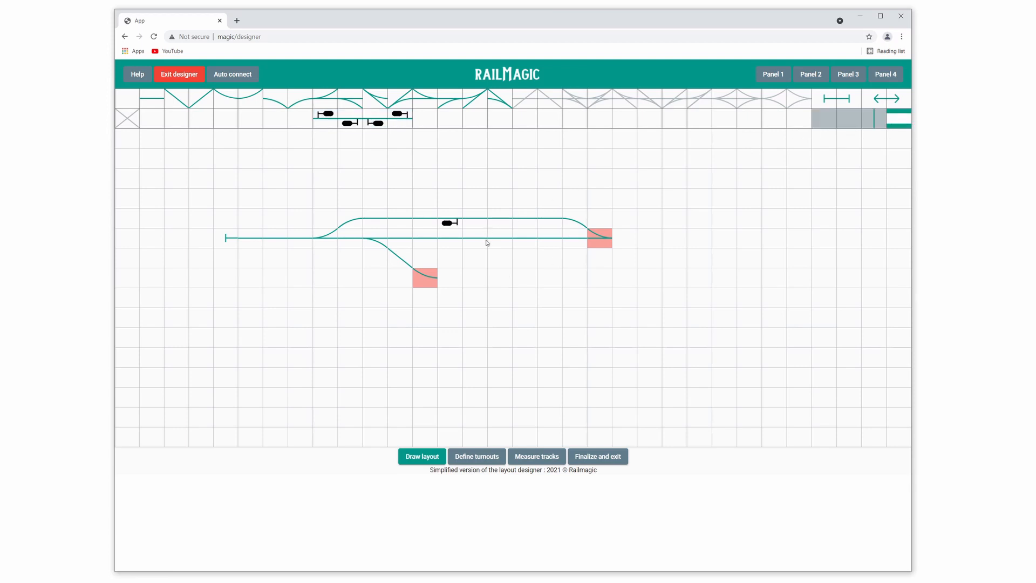
pyautogui.moveTo(497, 259); pyautogui.dragTo(550, 260)
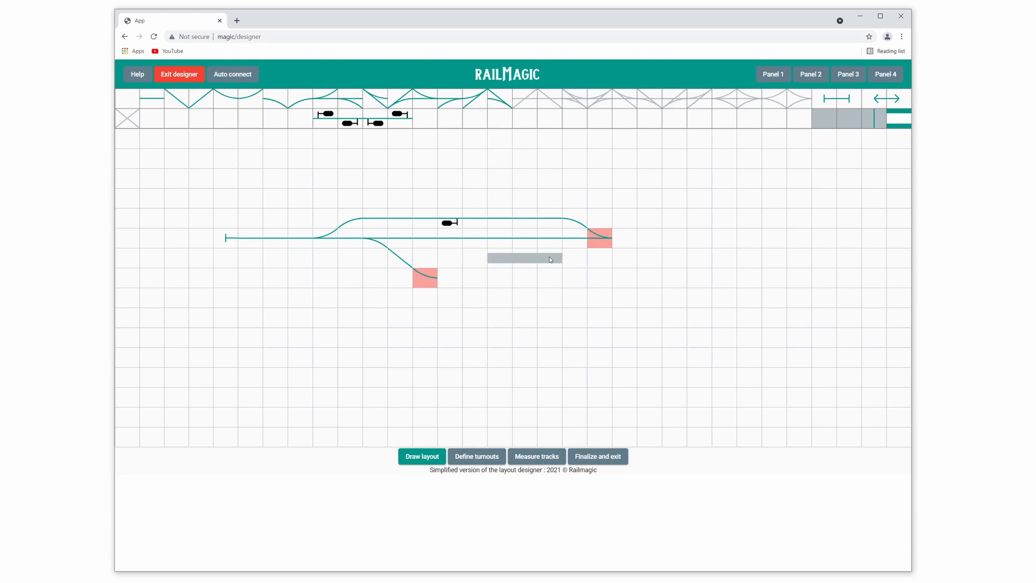
# - Terminate the lower siding with an end stop just past the platform and auto-connect it to its curve
pyautogui.click(855, 103)
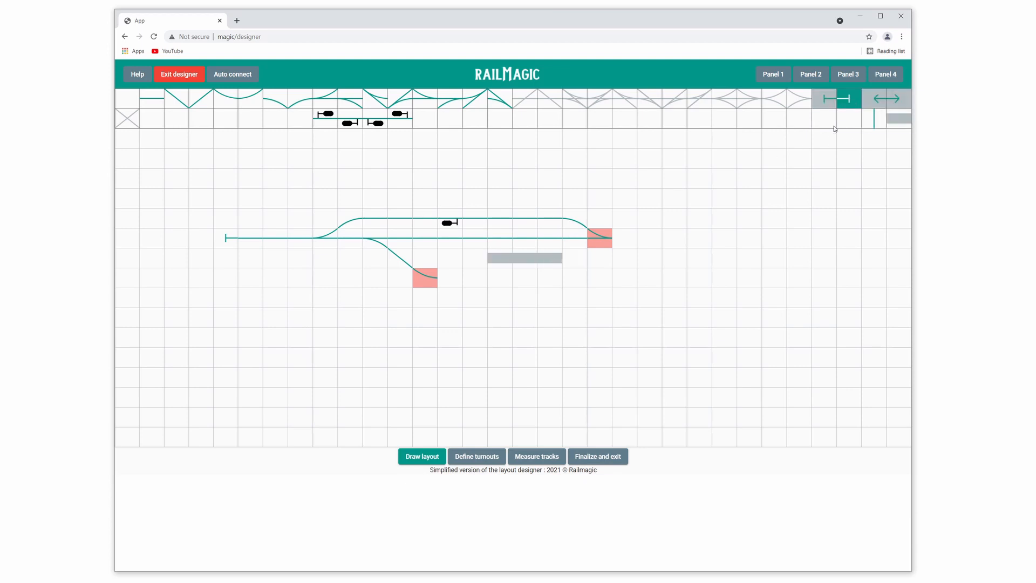
pyautogui.click(581, 281)
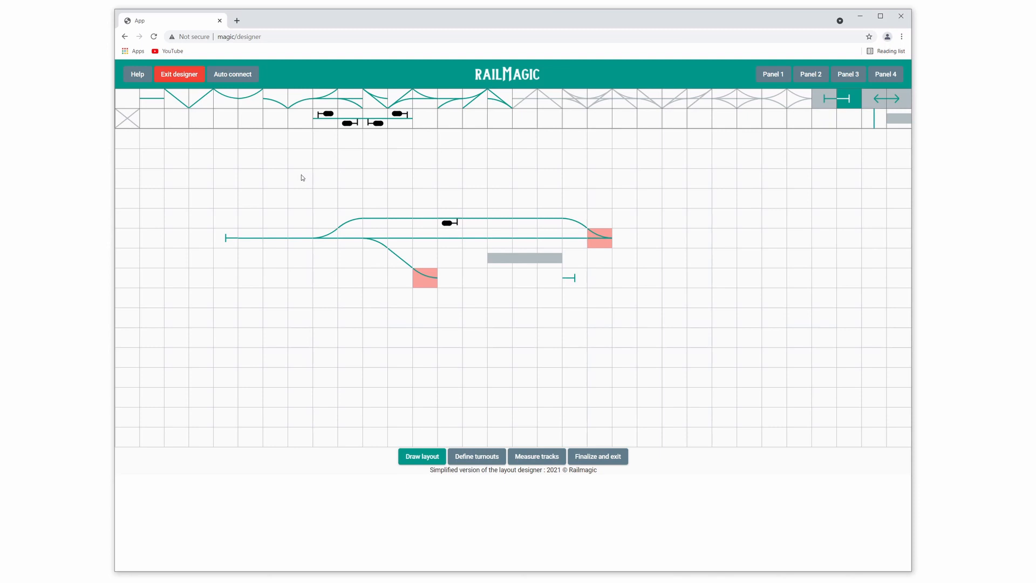
pyautogui.click(245, 79)
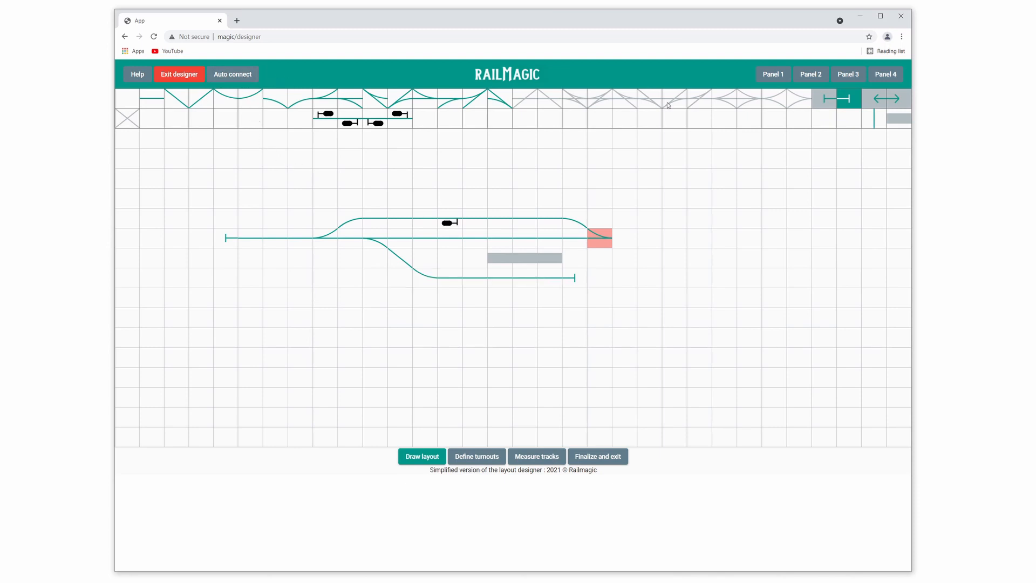
# - Place a right arrow six cells past the loop's closing turnout and a left arrow three rows below it, and auto-connect the tracks
pyautogui.click(902, 102)
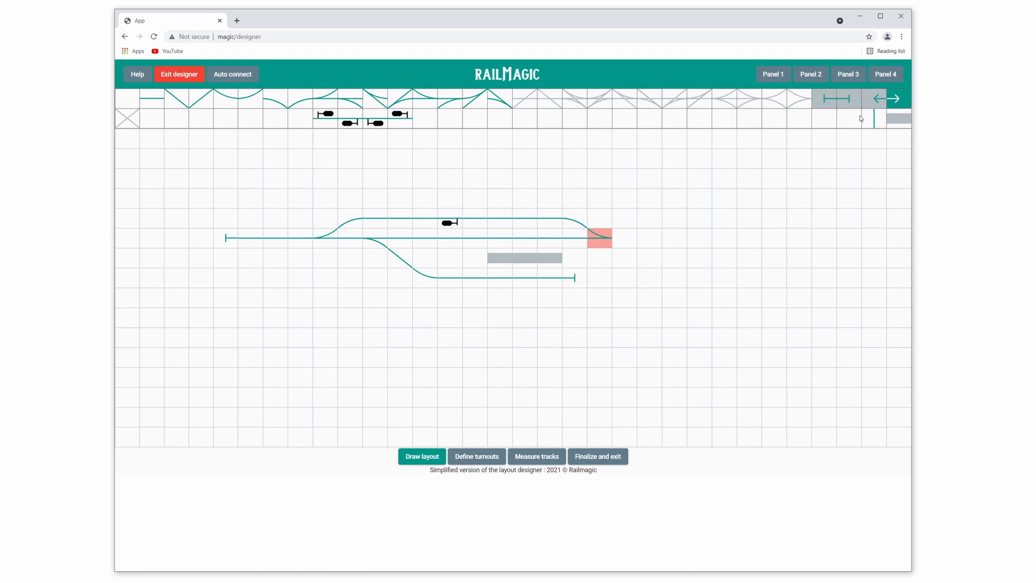
pyautogui.click(748, 245)
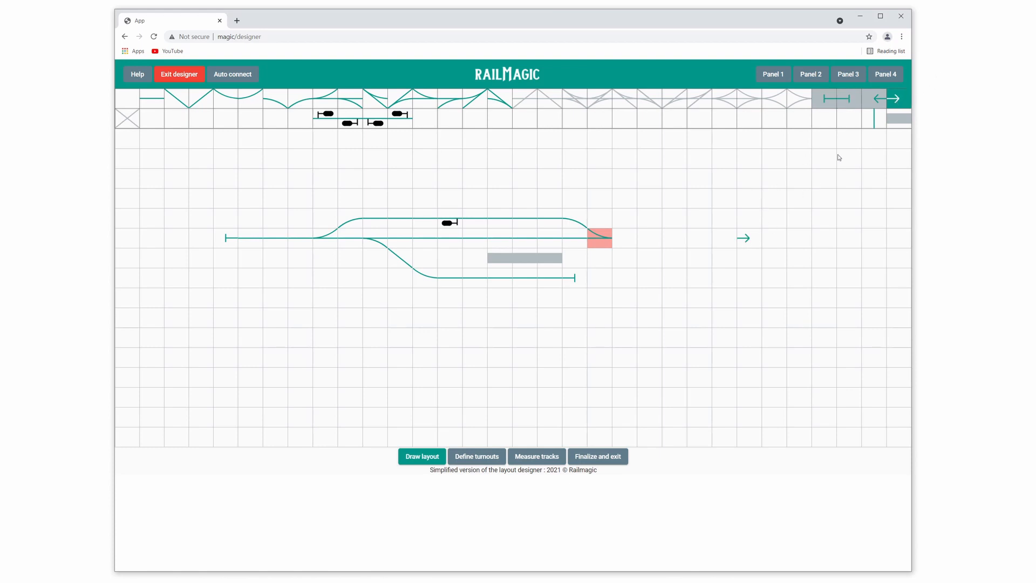
pyautogui.click(871, 100)
pyautogui.click(753, 304)
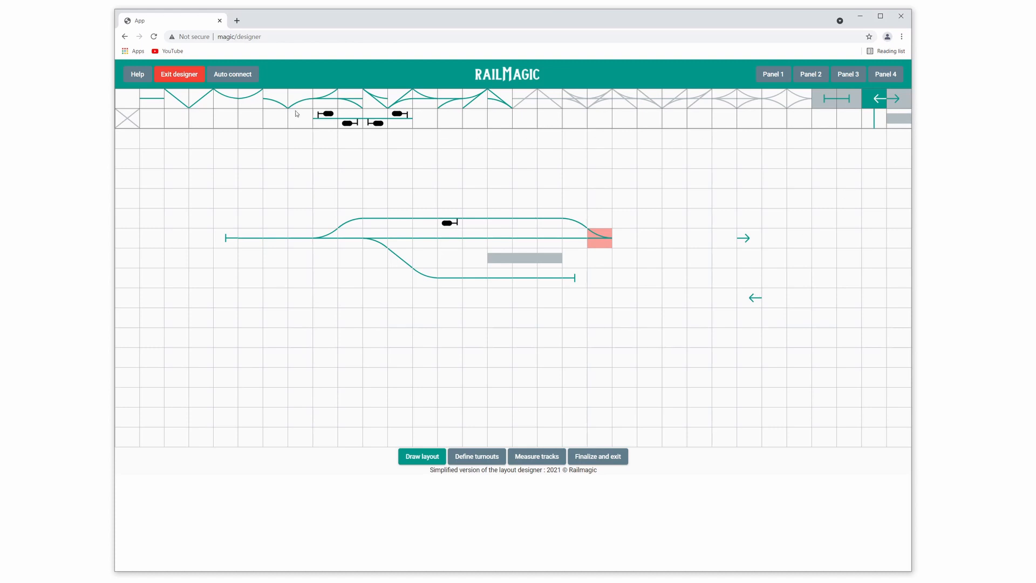
pyautogui.click(244, 79)
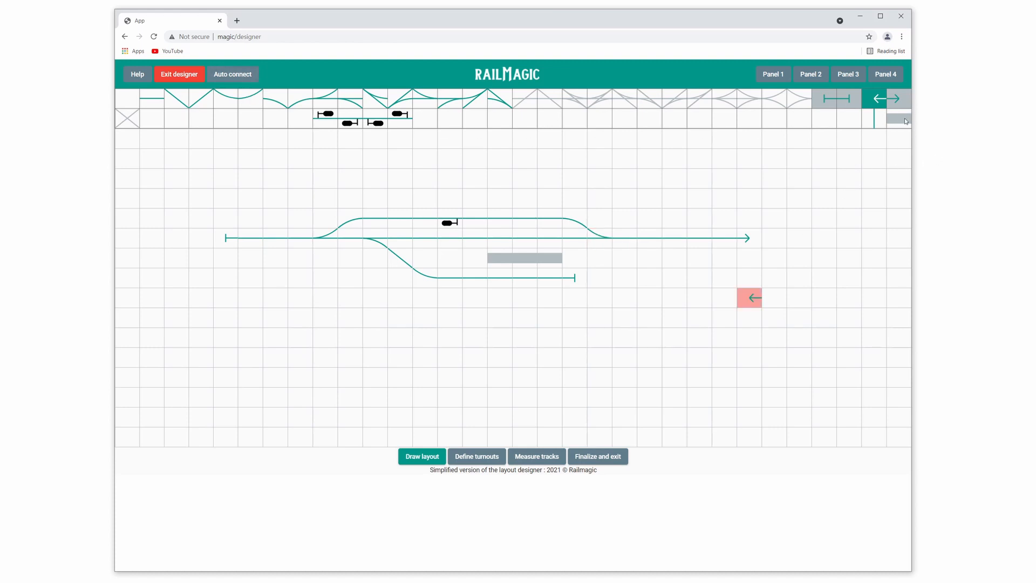
# - Join the two arrows with two vertical track pieces in the cells between them
pyautogui.click(875, 125)
pyautogui.click(742, 259)
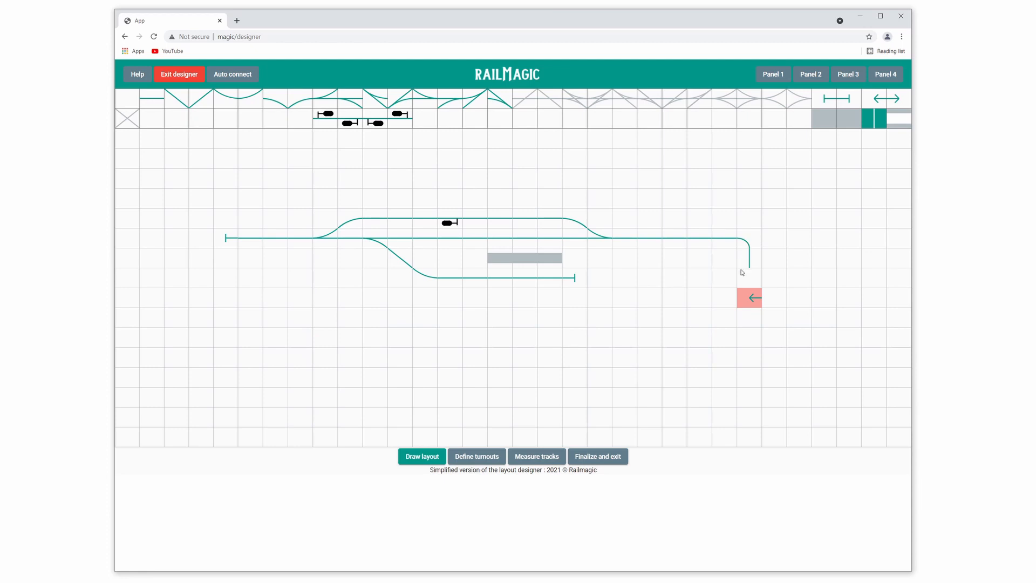
pyautogui.click(744, 280)
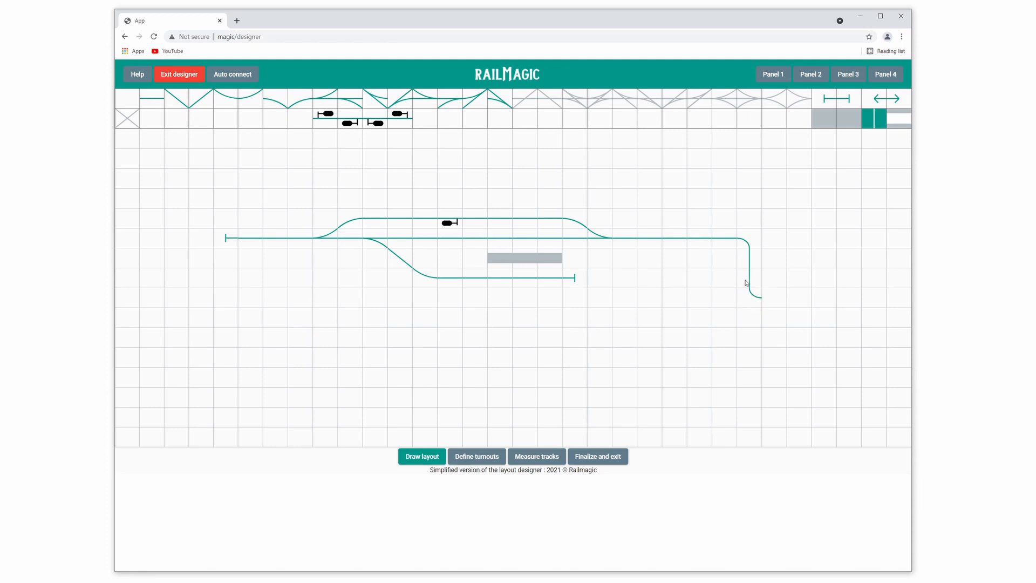
# - Place straight track in the left arrow's row at Panel 1's right edge, and continue it on Panel 2 with two straights and an end stop
pyautogui.click(158, 97)
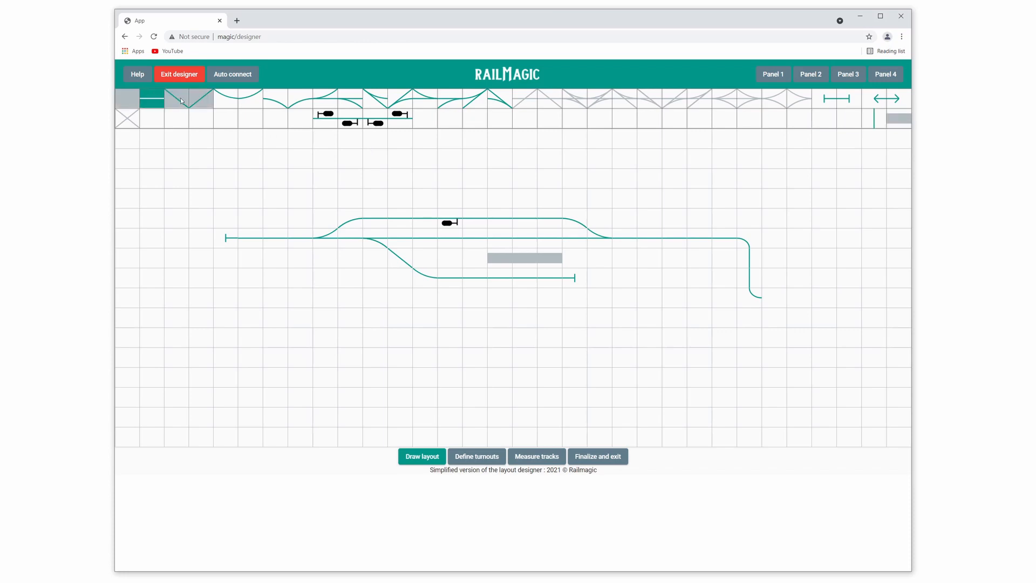
pyautogui.click(896, 297)
pyautogui.click(806, 75)
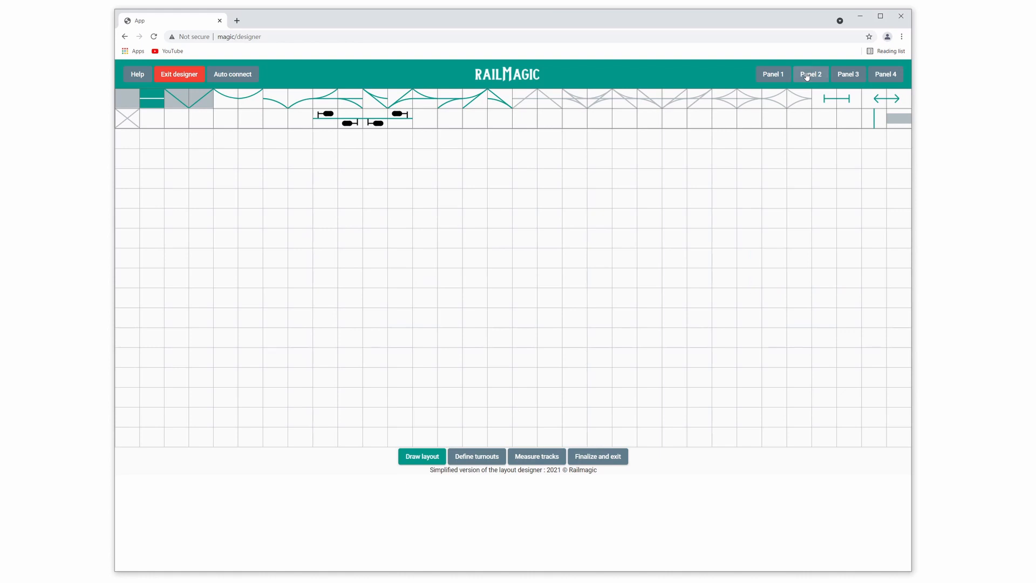
pyautogui.click(134, 303)
pyautogui.click(151, 303)
pyautogui.click(852, 101)
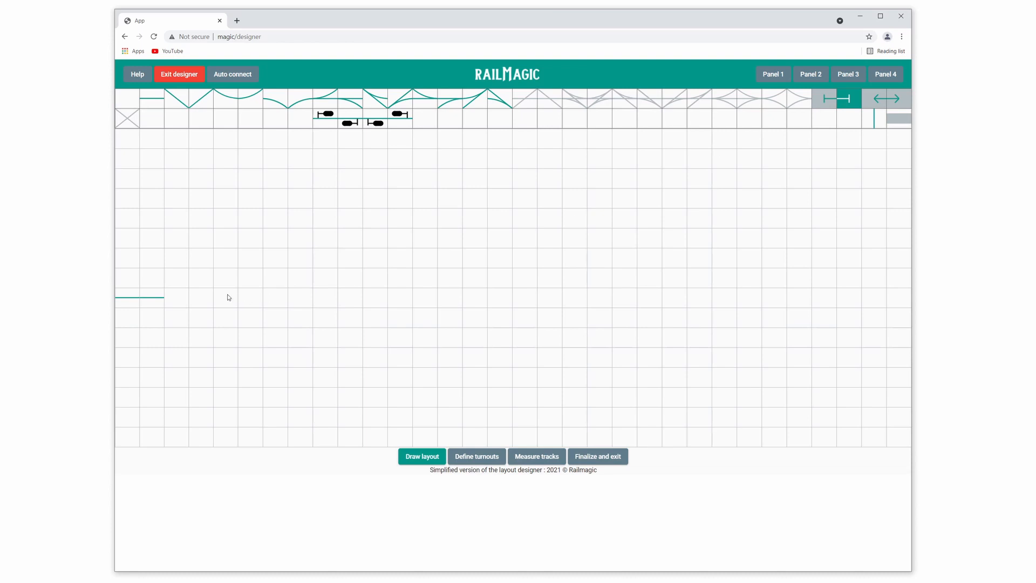
pyautogui.click(188, 299)
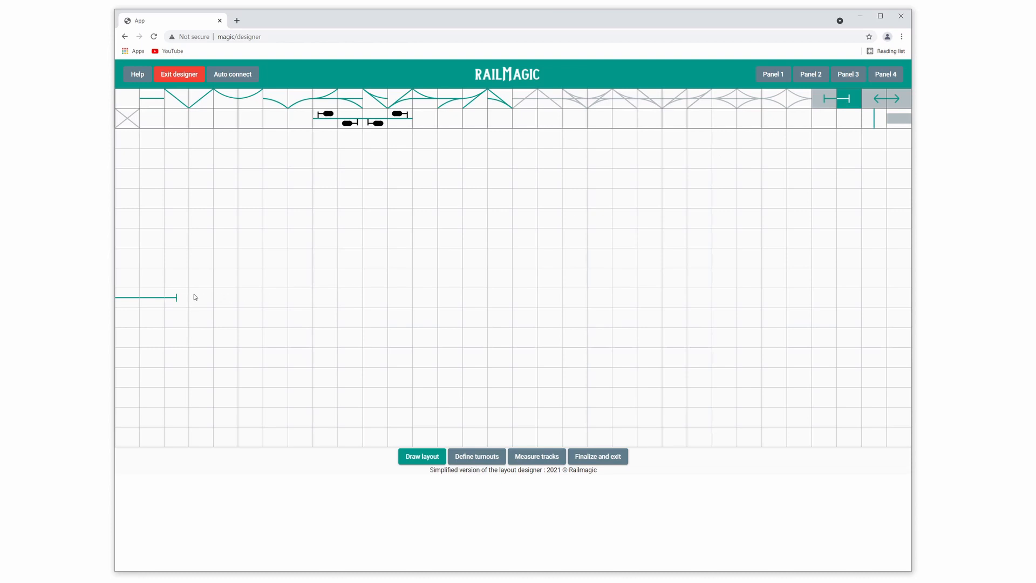
# - Auto-connect the remaining gap in Panel 1's lower track and proceed to the Define turnouts stage
pyautogui.click(779, 77)
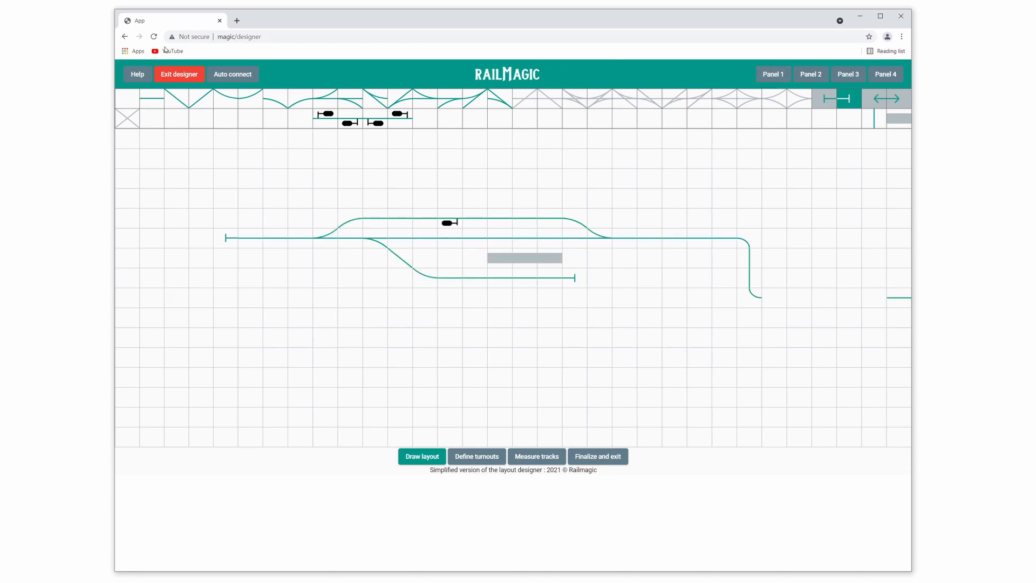
pyautogui.click(221, 75)
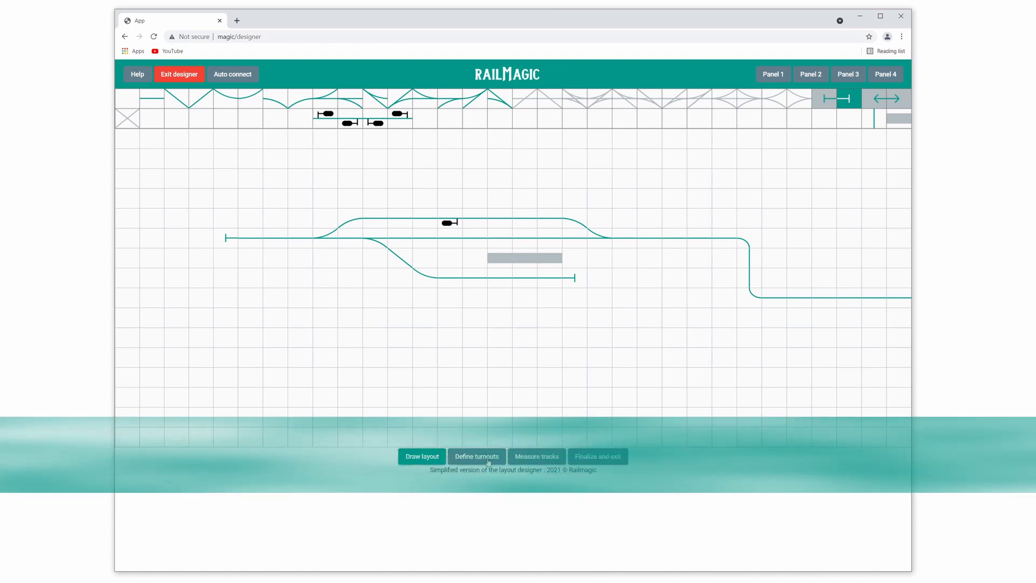
pyautogui.click(477, 458)
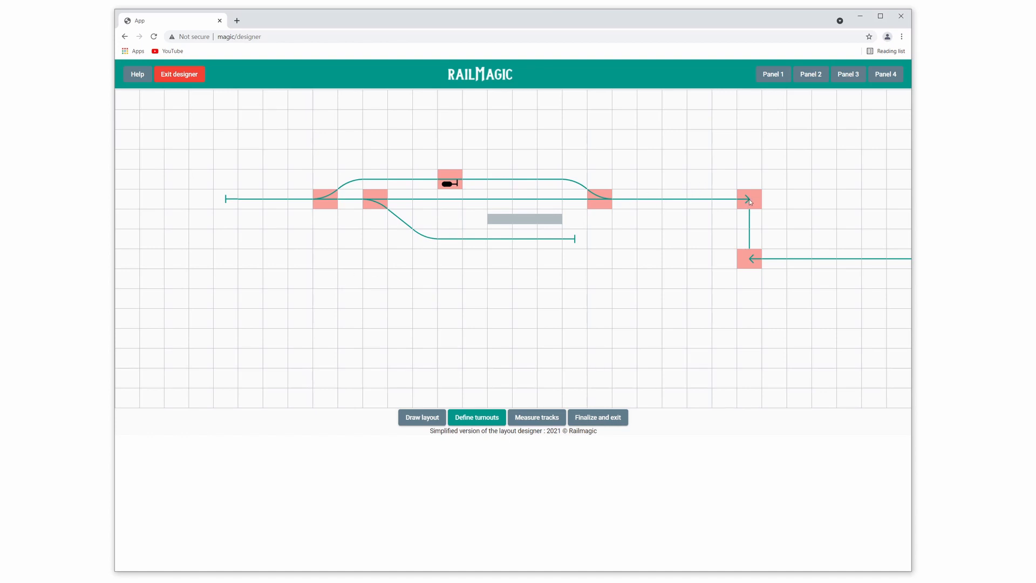
# - Pair the lower left arrow with the right arrow above it so both track ends are linked
pyautogui.click(750, 258)
pyautogui.click(751, 260)
pyautogui.click(753, 204)
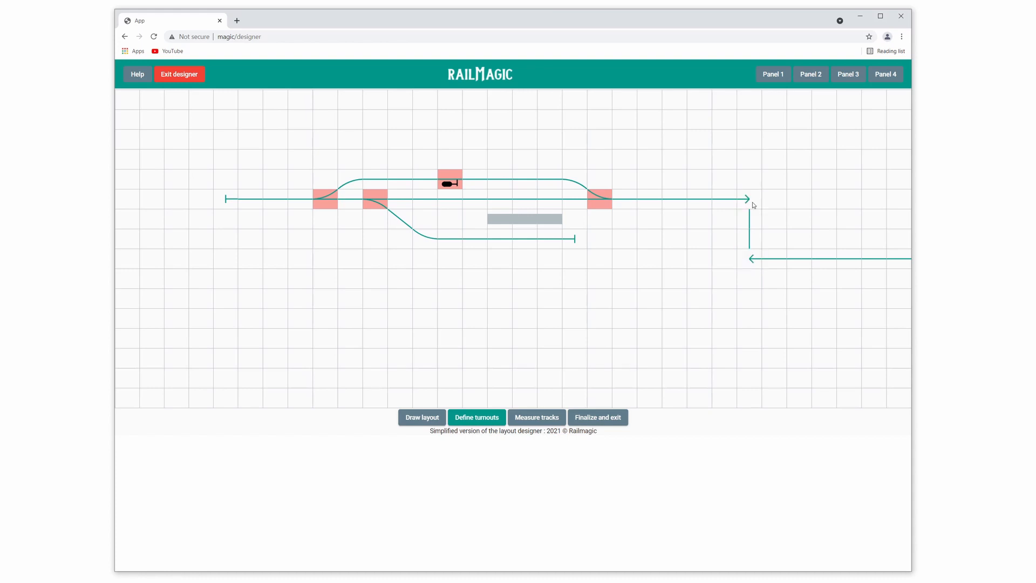
# - Set the address of the turnout that closes the upper loop to 10
pyautogui.click(605, 200)
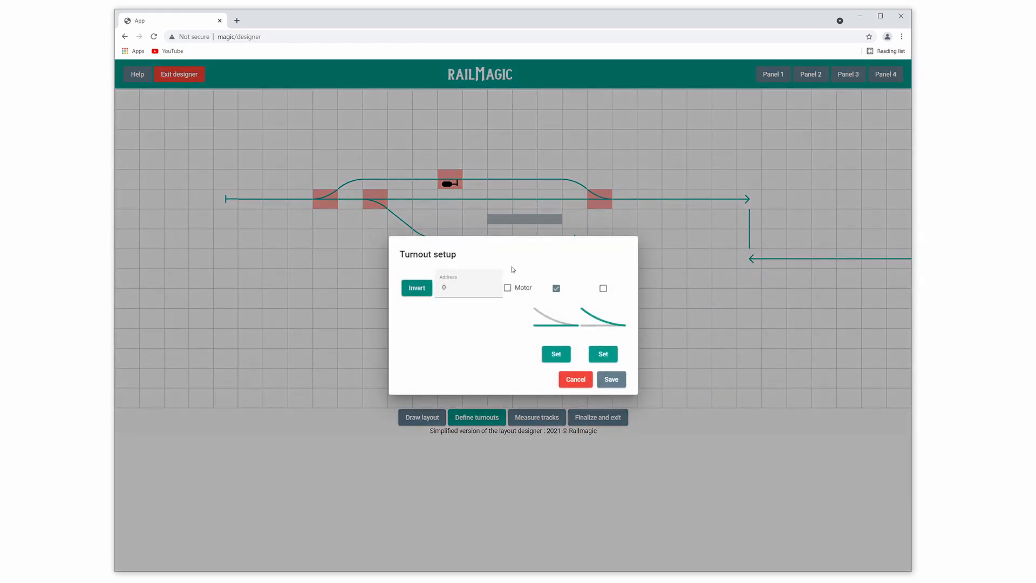
pyautogui.click(475, 294)
pyautogui.press('BackSpace')
pyautogui.write('10')
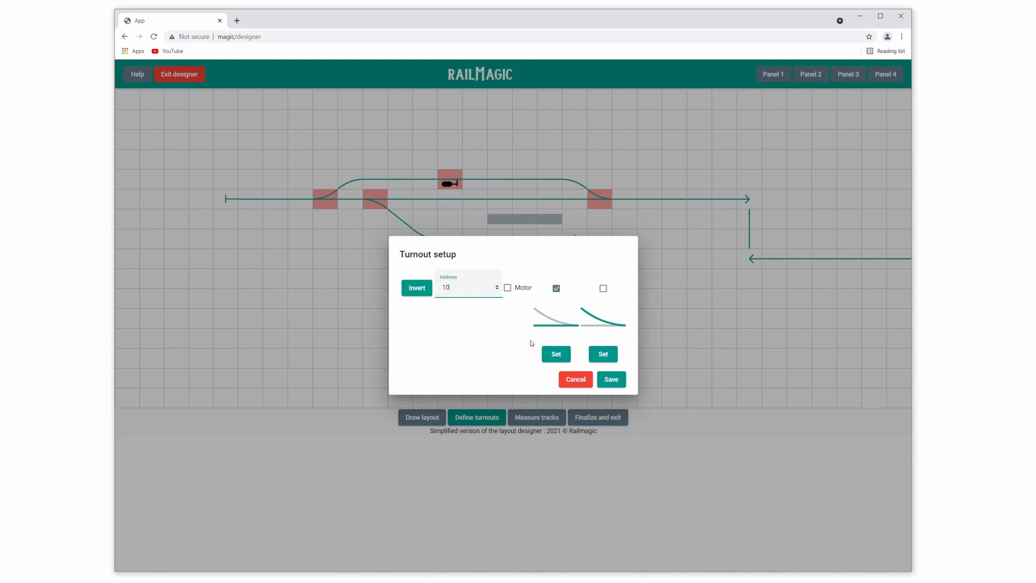
# - Toggle this turnout's inversion twice, test its straight and diverging positions, and save the setup
pyautogui.click(424, 291)
pyautogui.click(424, 291)
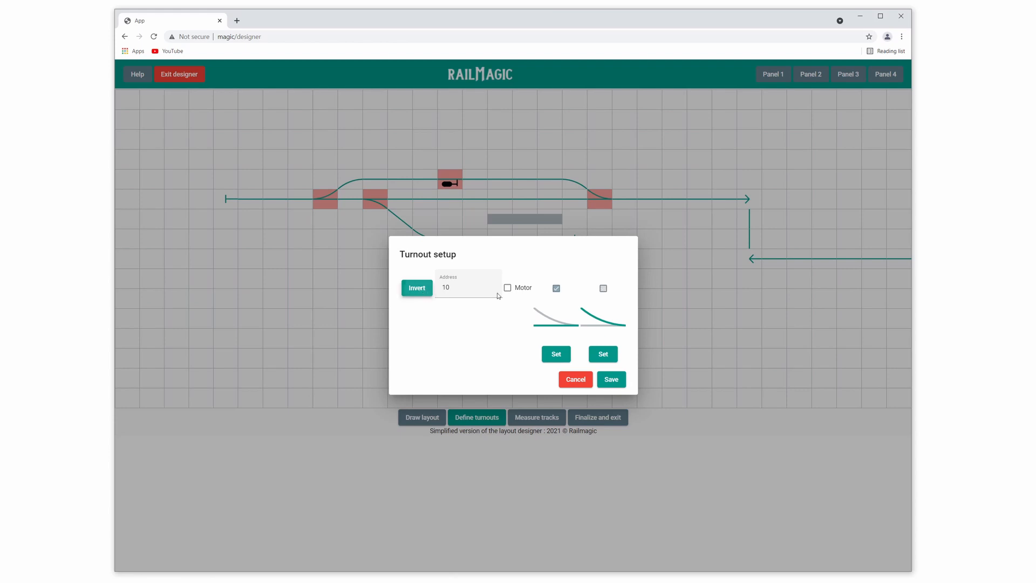
pyautogui.click(556, 354)
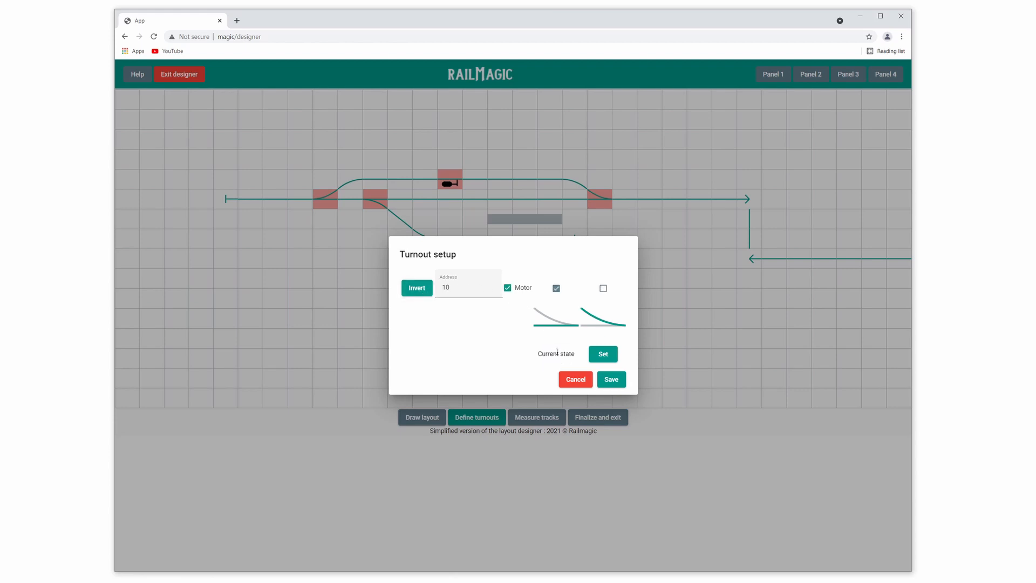
pyautogui.click(603, 354)
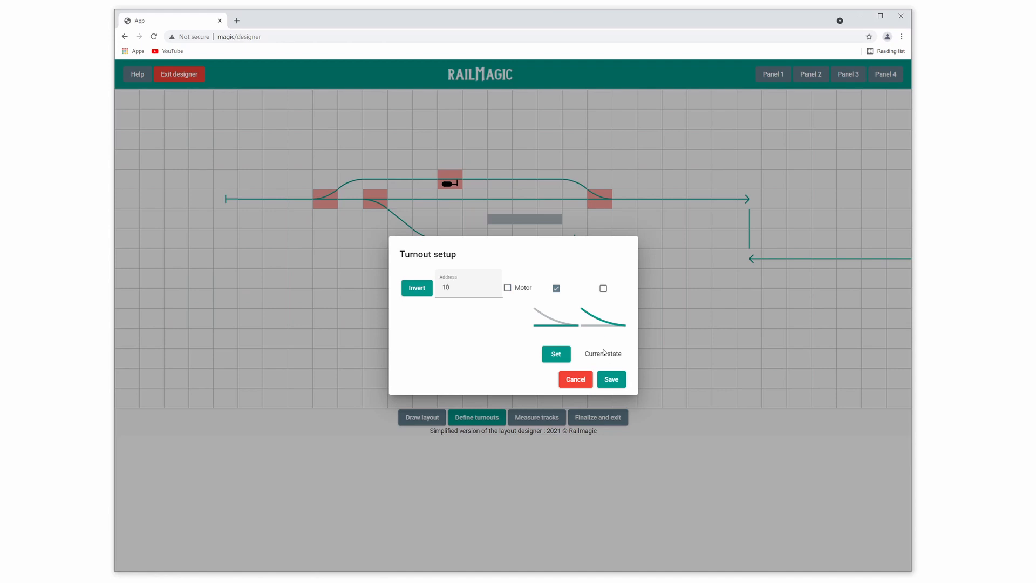
pyautogui.click(608, 381)
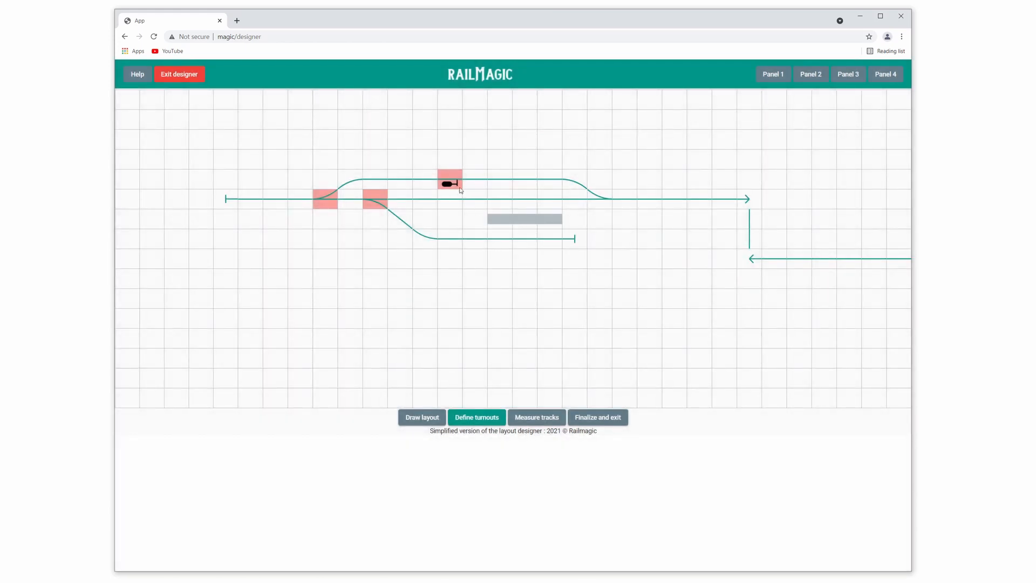
# - Assign address 20 to the signal on the upper loop track and save it
pyautogui.click(457, 184)
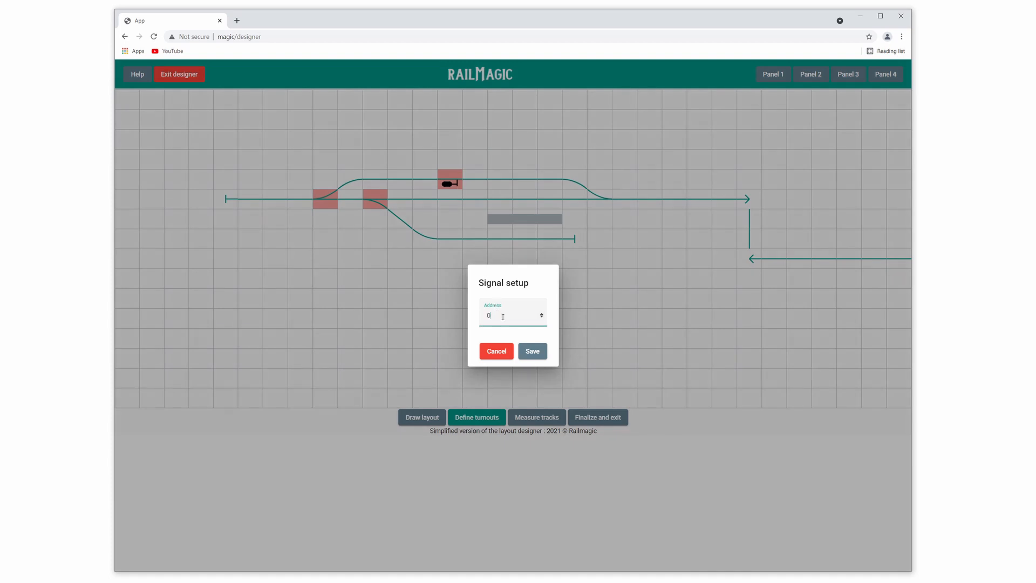
pyautogui.write('20')
pyautogui.click(526, 352)
# - Assign address 78 to the turnout leading to the lower siding and save its setup
pyautogui.click(378, 201)
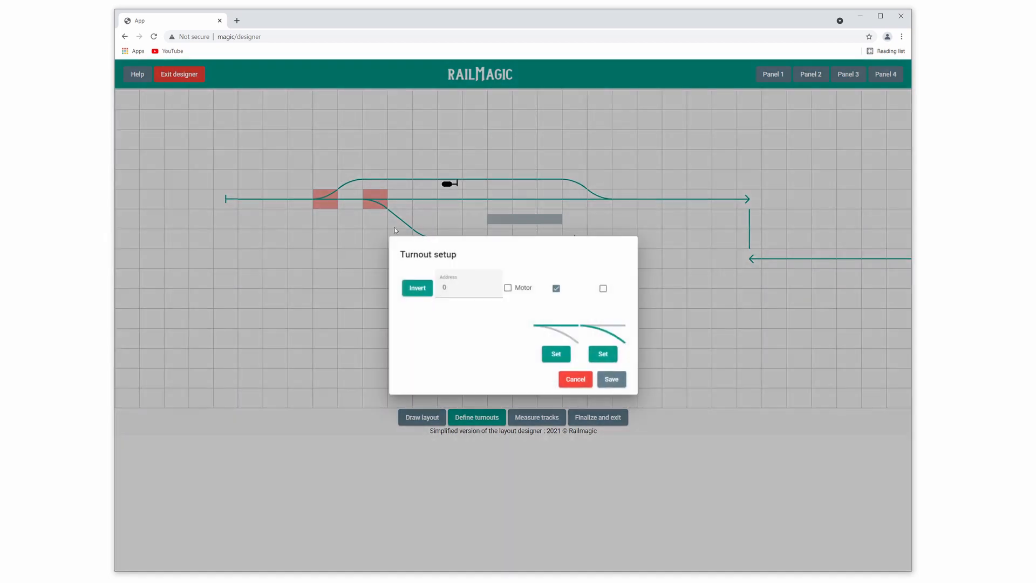
pyautogui.doubleClick(440, 284)
pyautogui.write('78')
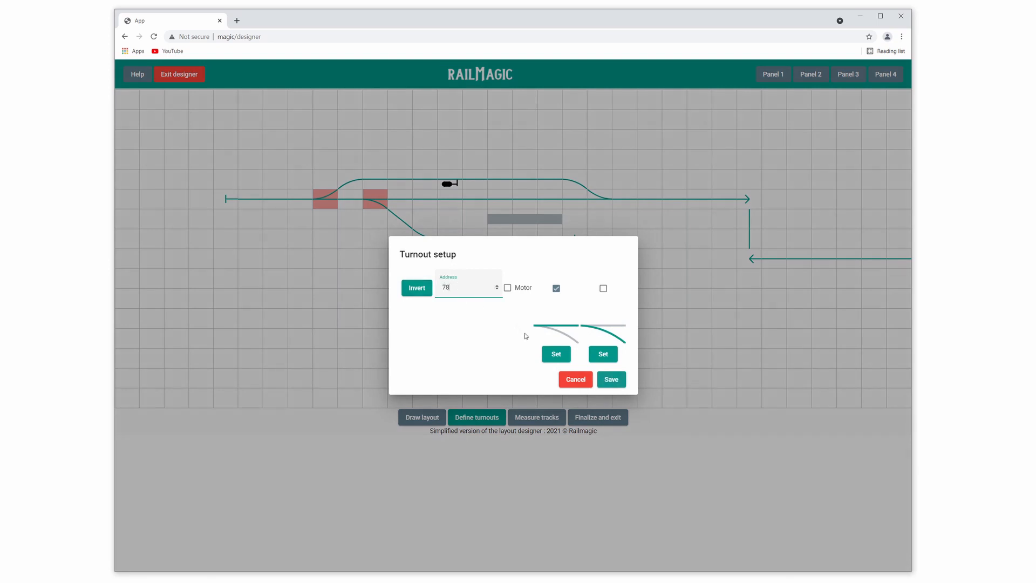
pyautogui.click(611, 379)
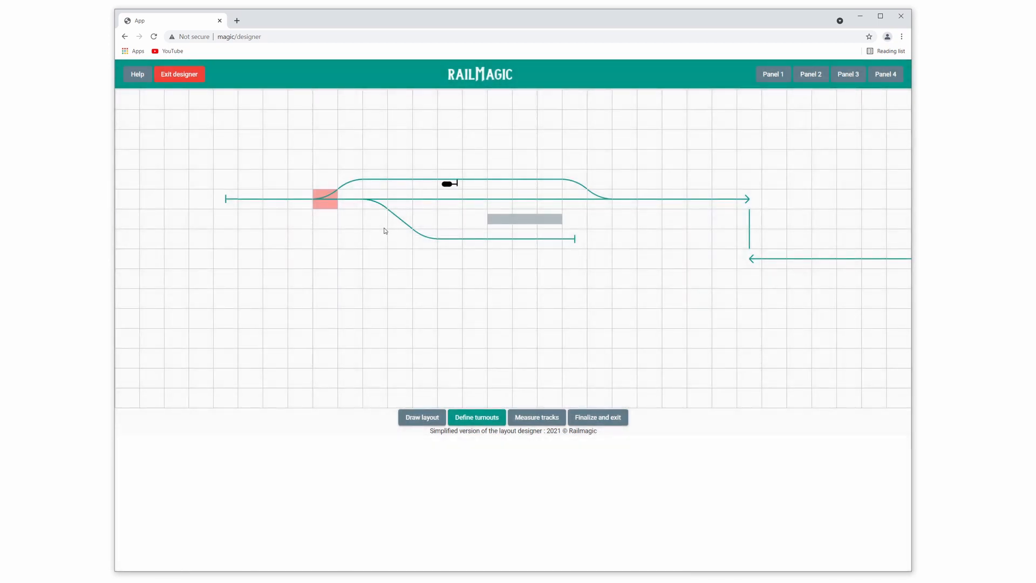
# - Assign address 88 to the turnout that opens the upper loop and save its setup
pyautogui.click(332, 208)
pyautogui.click(468, 289)
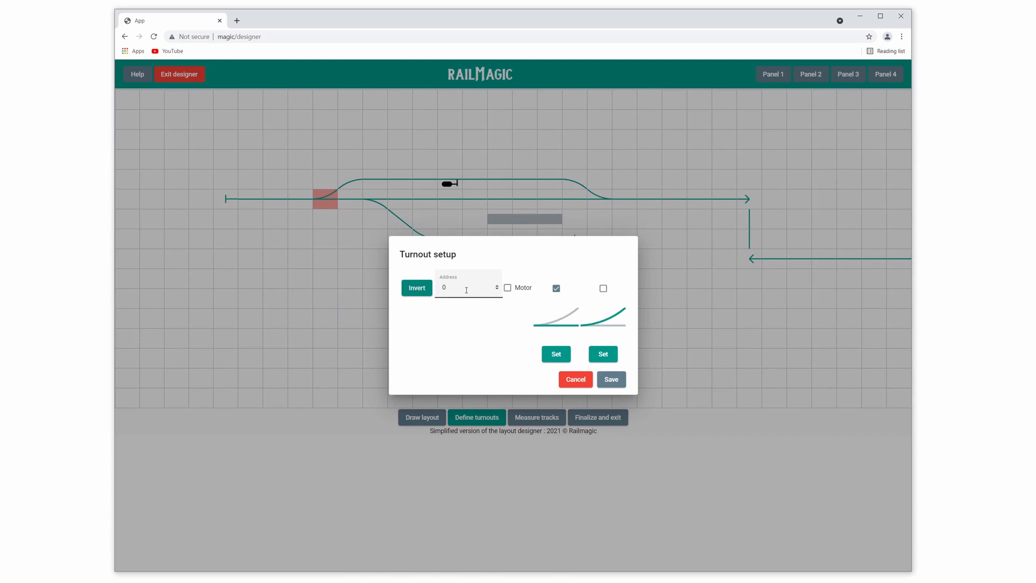
pyautogui.write('88')
pyautogui.click(615, 380)
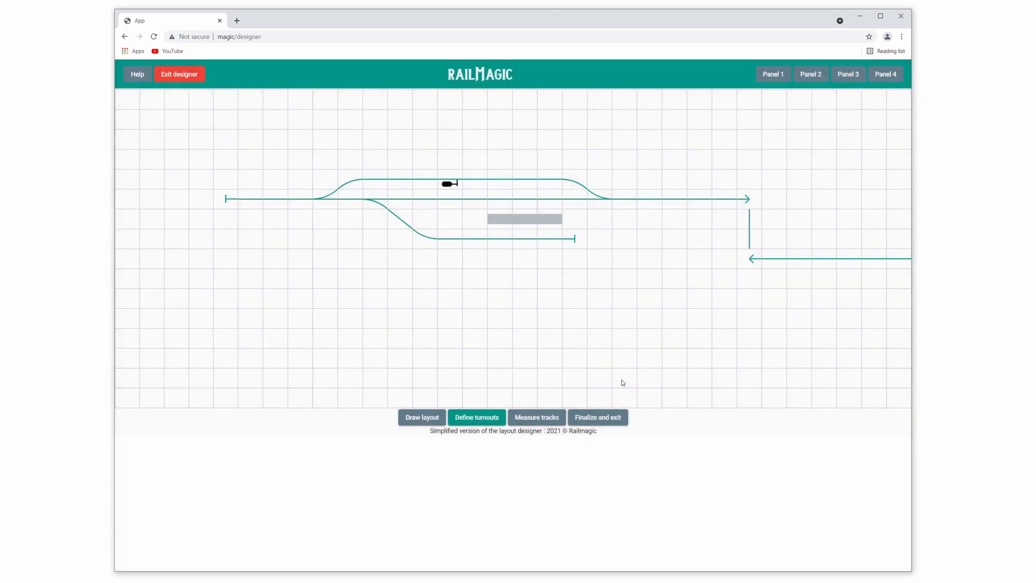
# - Proceed past Measure tracks, finalize the design as "Cool" in place of "Empty 3", and make it the active design
pyautogui.click(552, 421)
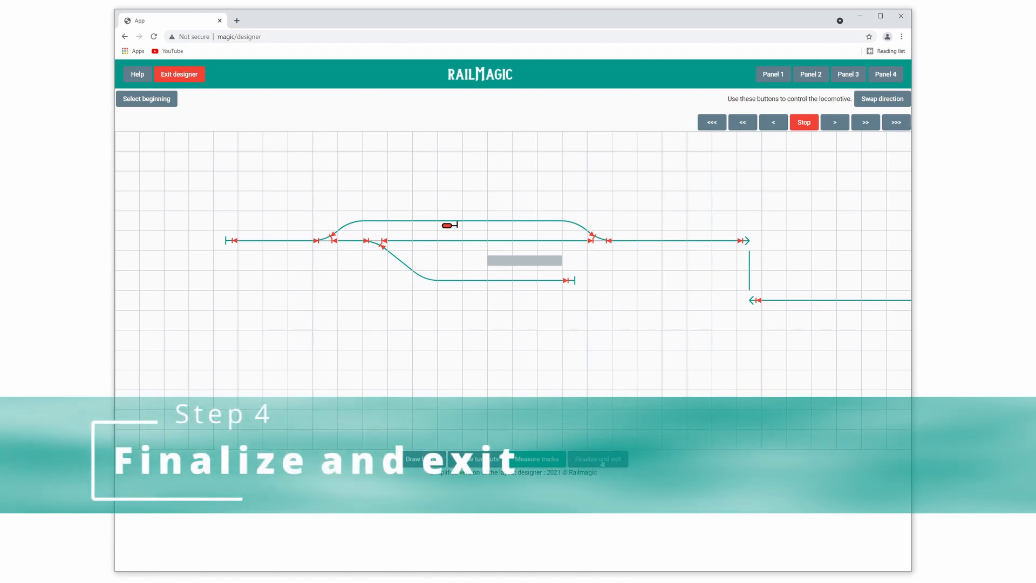
pyautogui.click(602, 462)
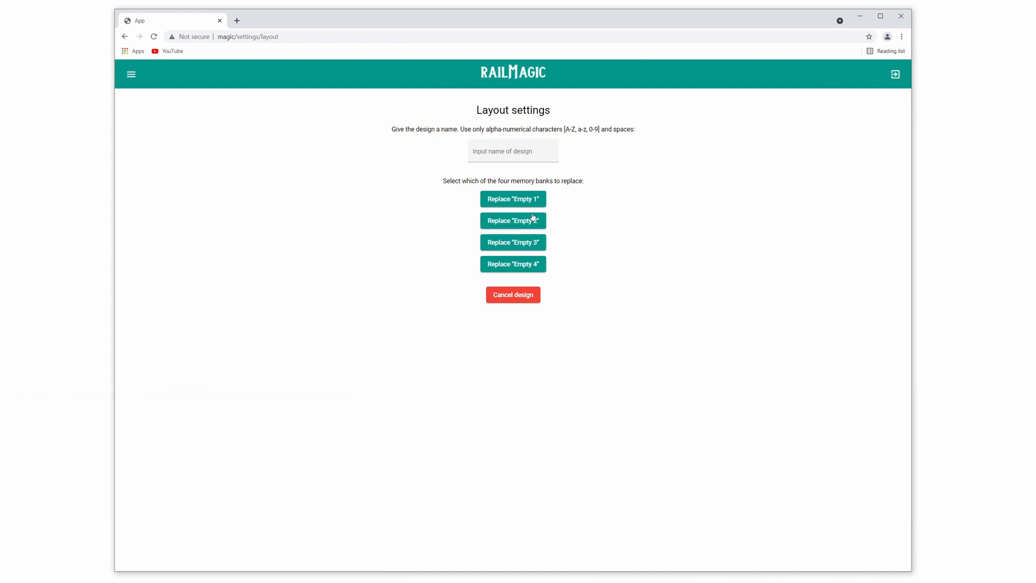
pyautogui.click(519, 152)
pyautogui.write('Cool')
pyautogui.click(519, 246)
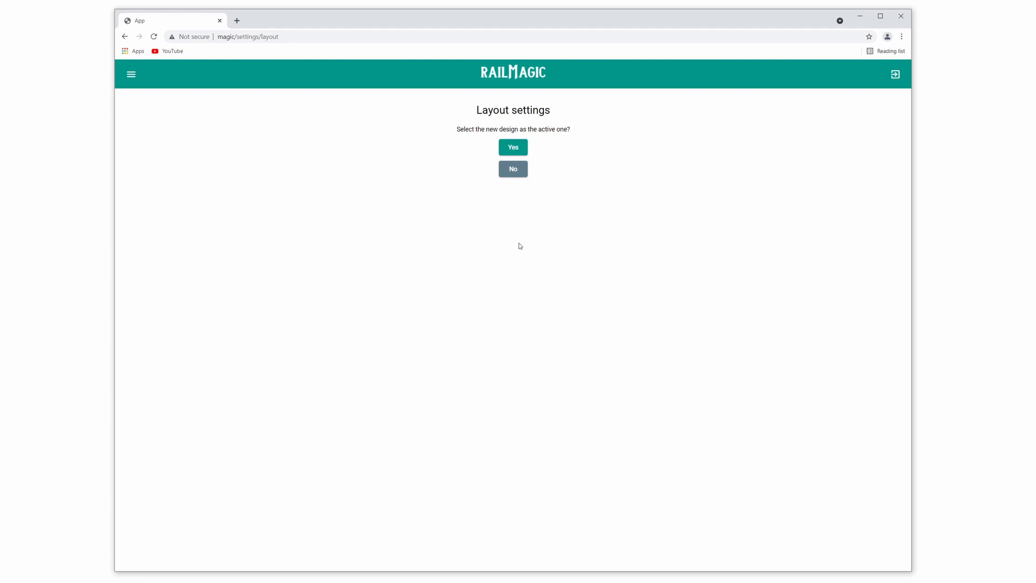
pyautogui.click(521, 149)
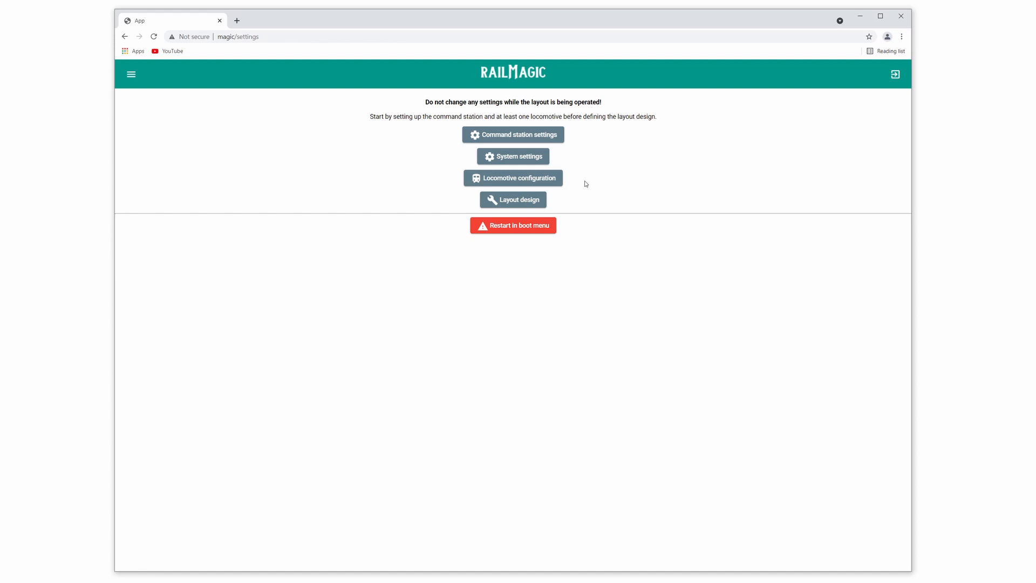
# - Check the available active designs in the layout design settings, keep "Cool" selected, and return to the settings overview
pyautogui.click(519, 199)
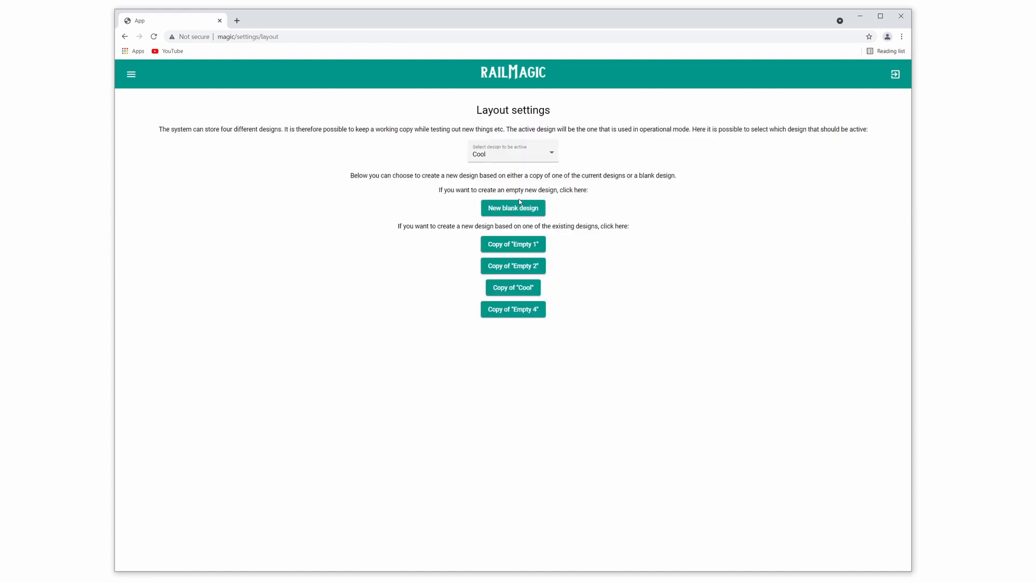
pyautogui.click(520, 157)
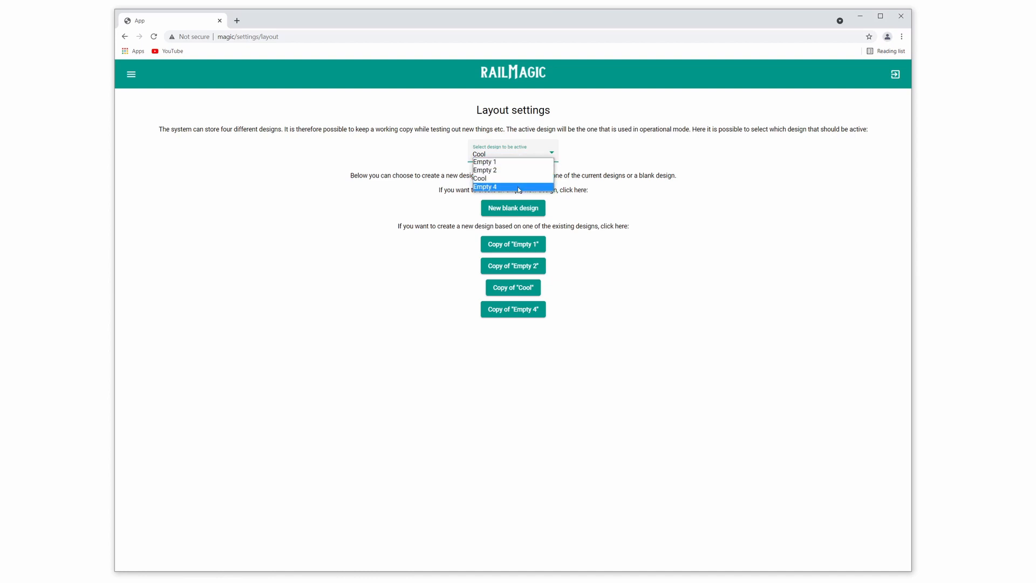
pyautogui.click(519, 182)
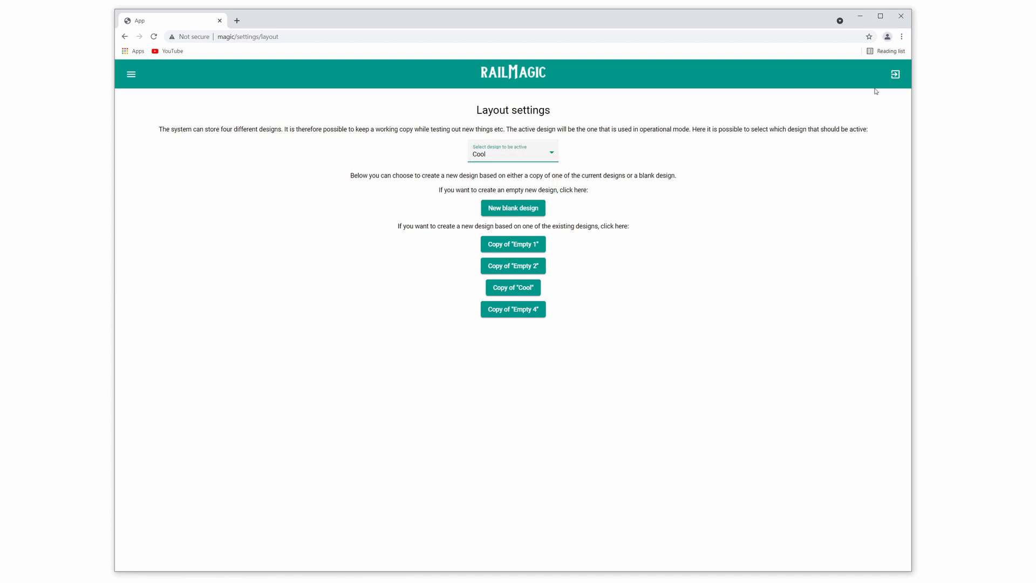
pyautogui.click(895, 74)
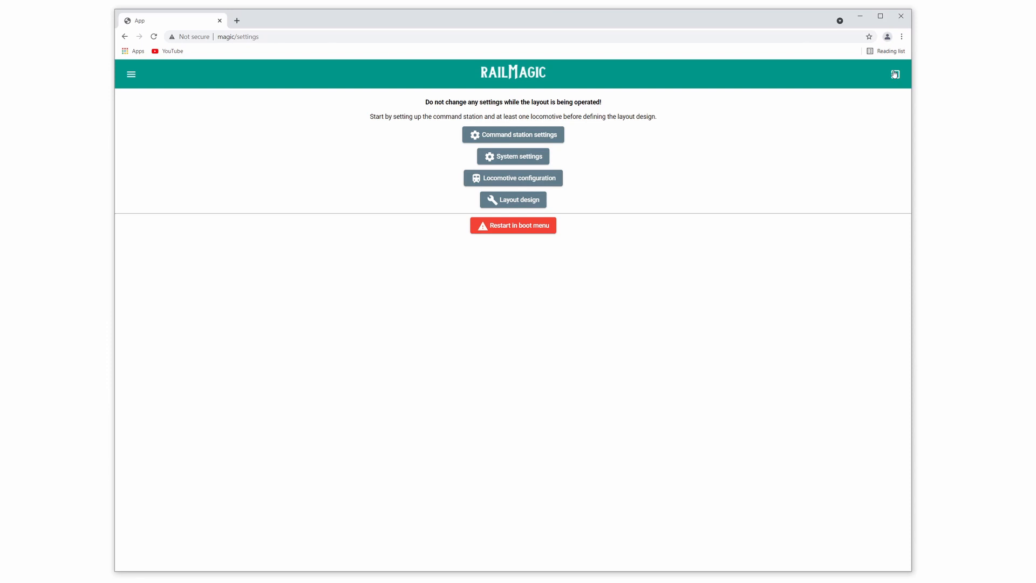
# - Start a new design as a copy of "Cool" and launch it in the layout designer
pyautogui.click(530, 199)
pyautogui.click(534, 288)
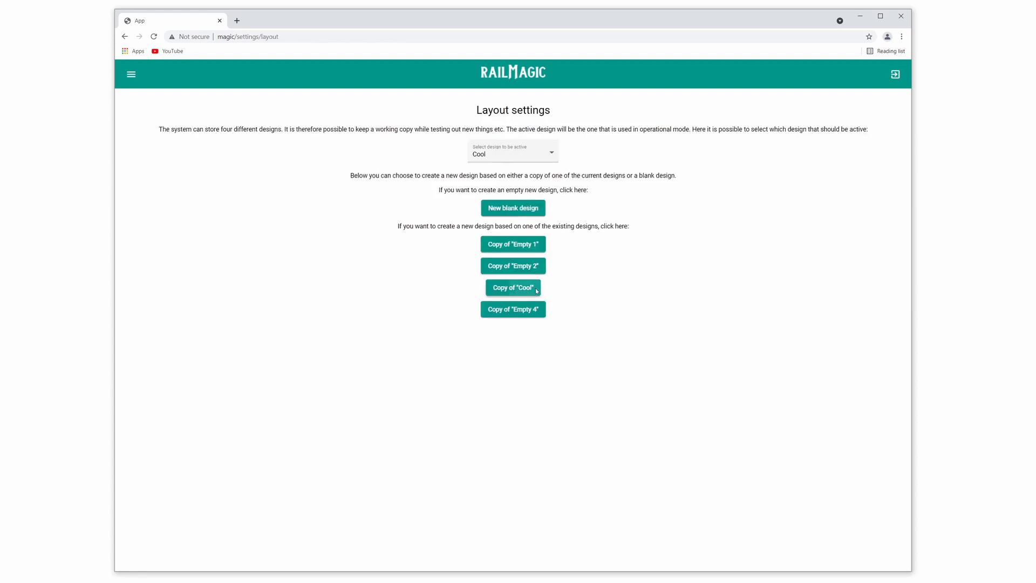
pyautogui.click(523, 167)
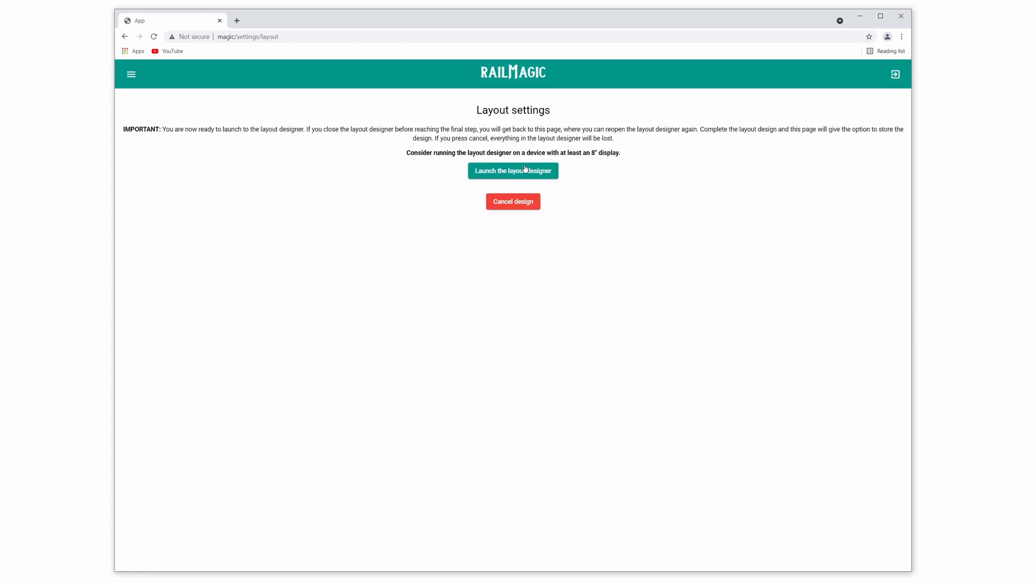
pyautogui.click(521, 172)
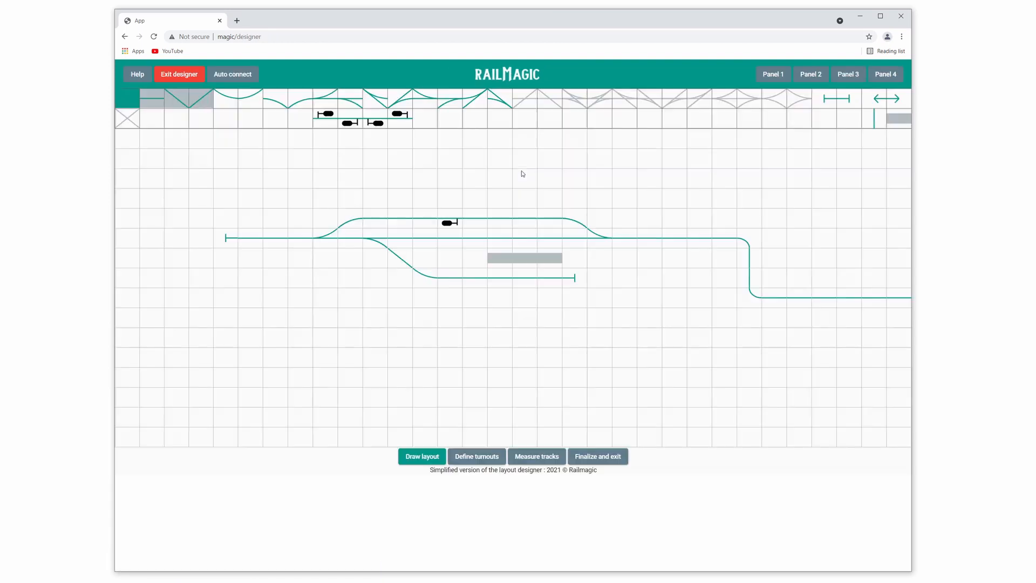
# - Take the copy through the turnout and measuring stages, finalize it as "Cool", and replace the stored "Cool" design
pyautogui.click(491, 460)
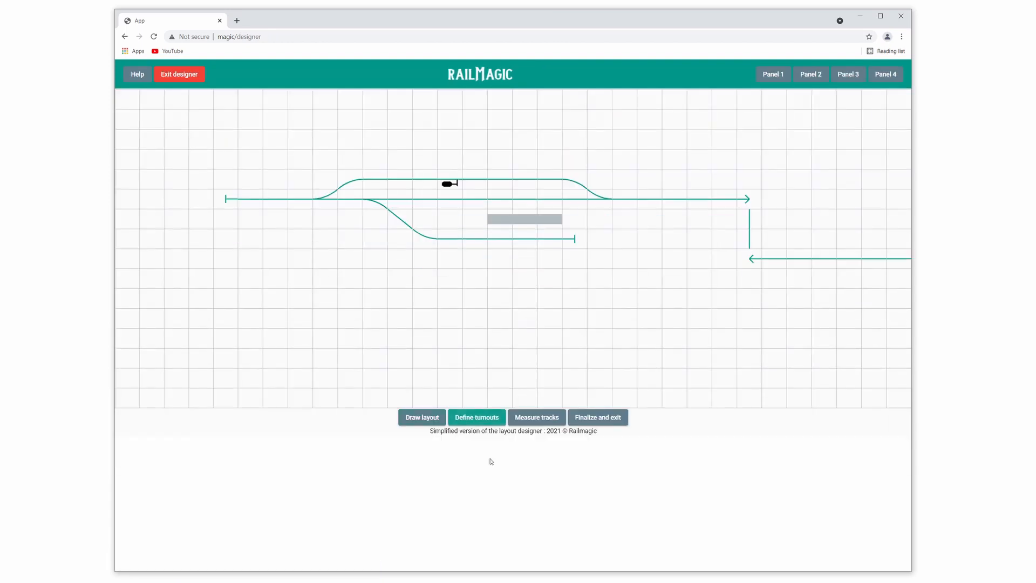
pyautogui.click(533, 420)
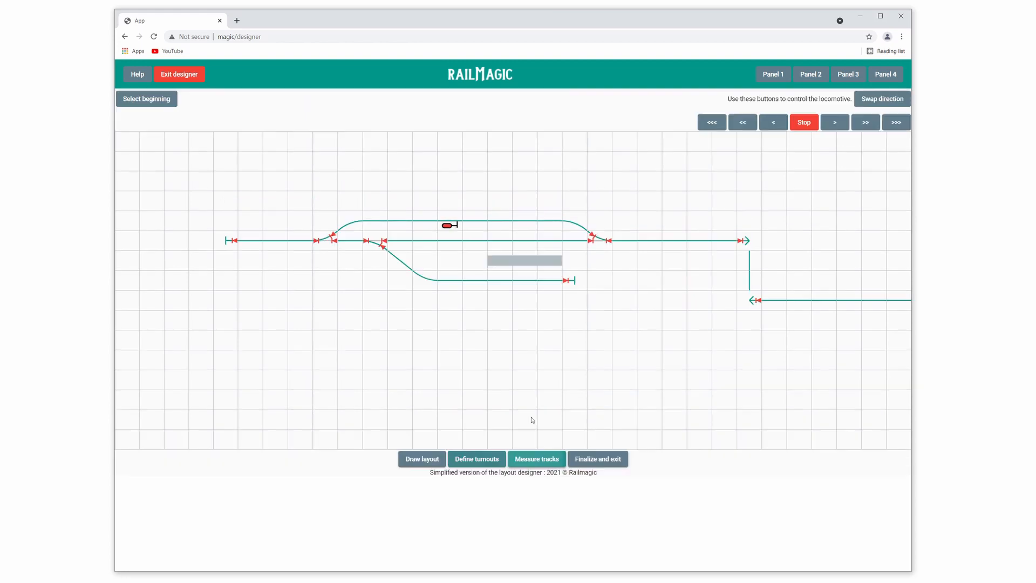
pyautogui.click(583, 460)
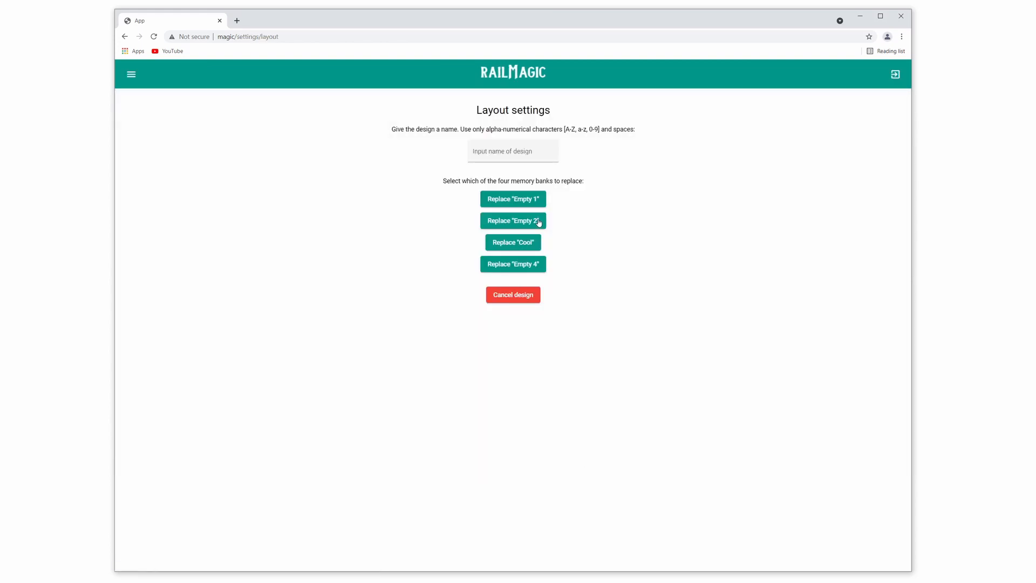
pyautogui.click(529, 154)
pyautogui.write('Cool')
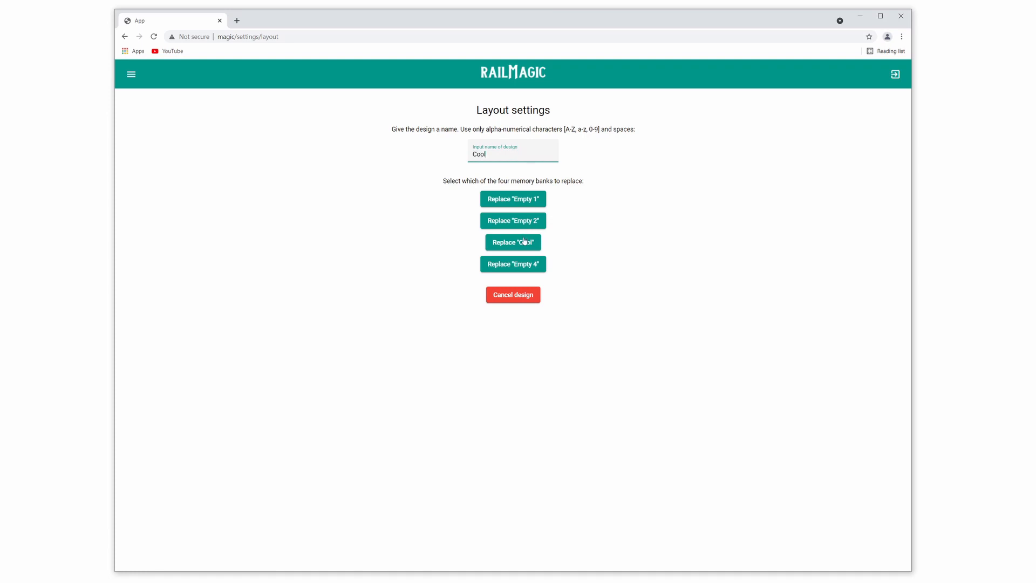
pyautogui.click(524, 241)
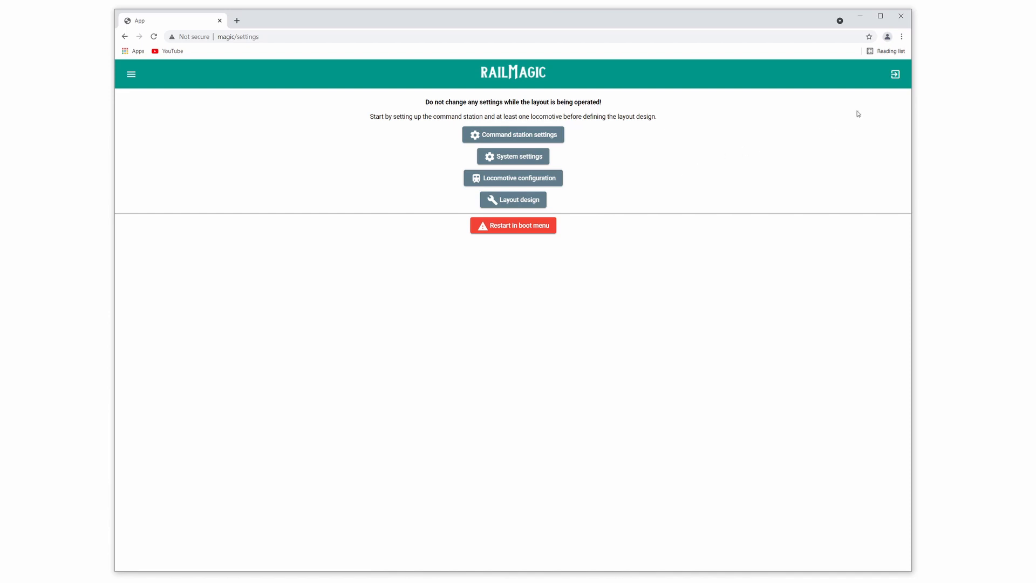
# - Leave the settings and view Panel 2 of the layout in the mimic panel
pyautogui.click(894, 76)
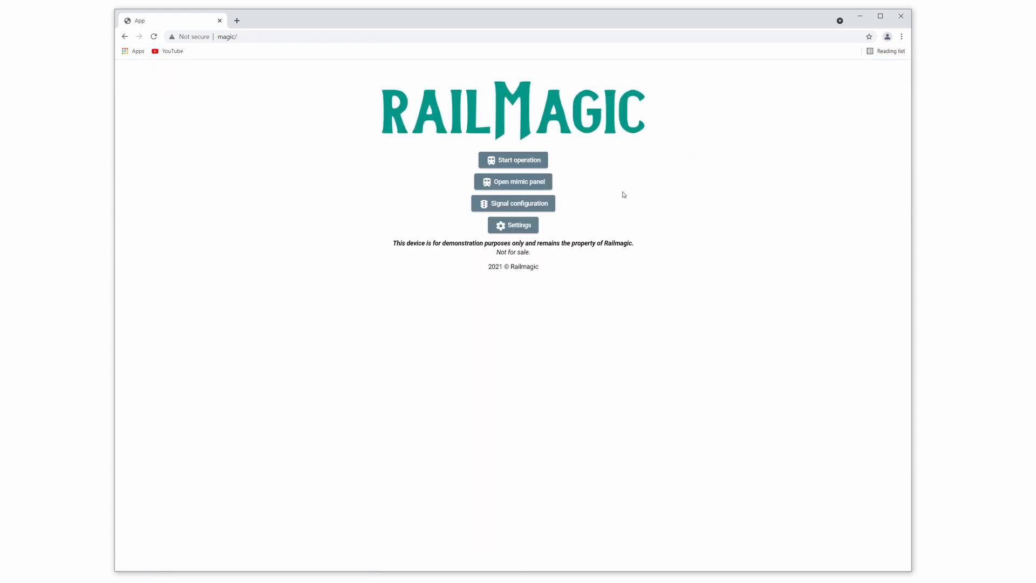
pyautogui.click(514, 182)
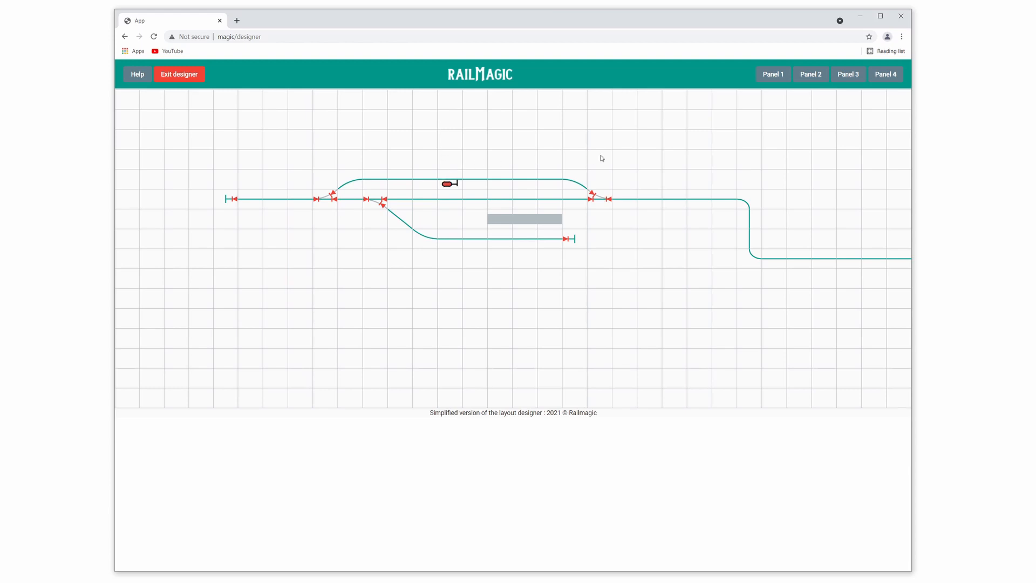
pyautogui.click(815, 74)
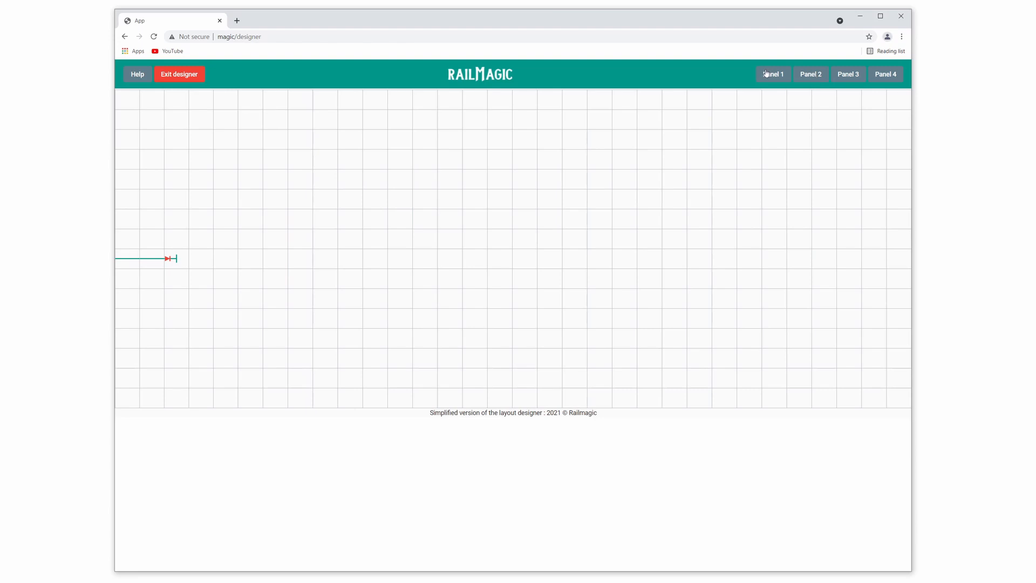